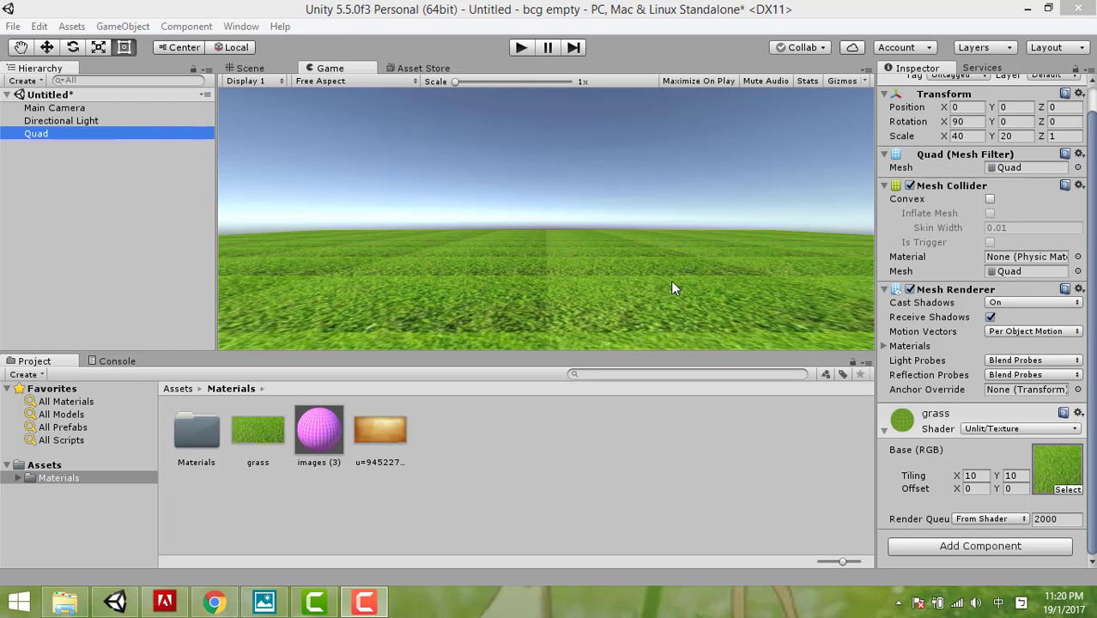
Step: Delete the old grass Quad, leaving only Main Camera and Directional Light
{"action": "left_click", "coordinate": [251, 69]}
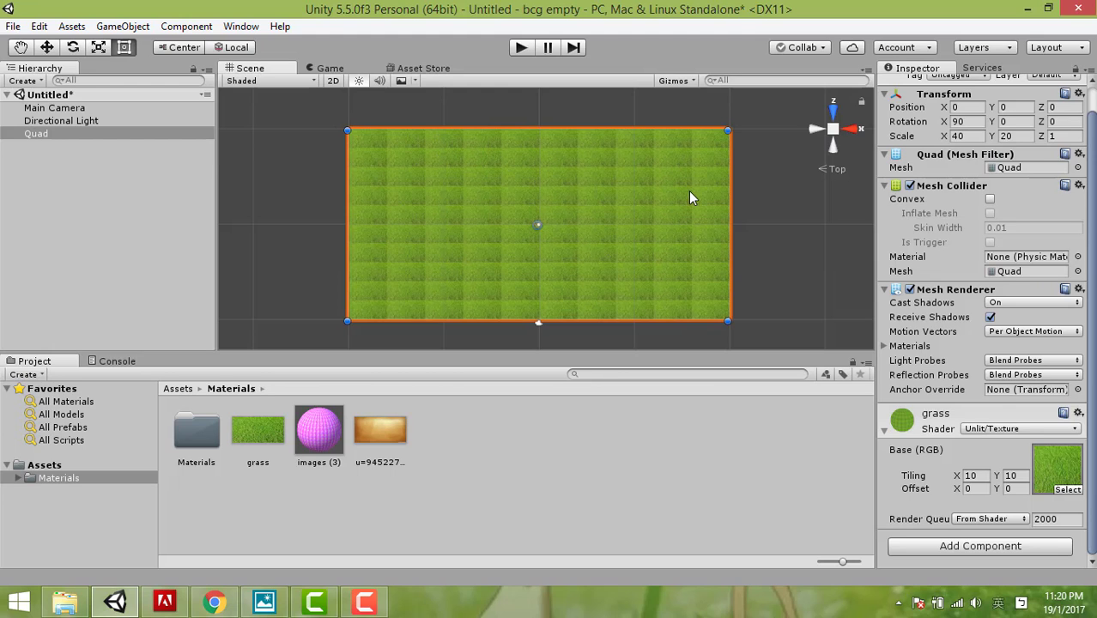
{"action": "left_click", "coordinate": [43, 133]}
{"action": "key", "text": "Delete"}
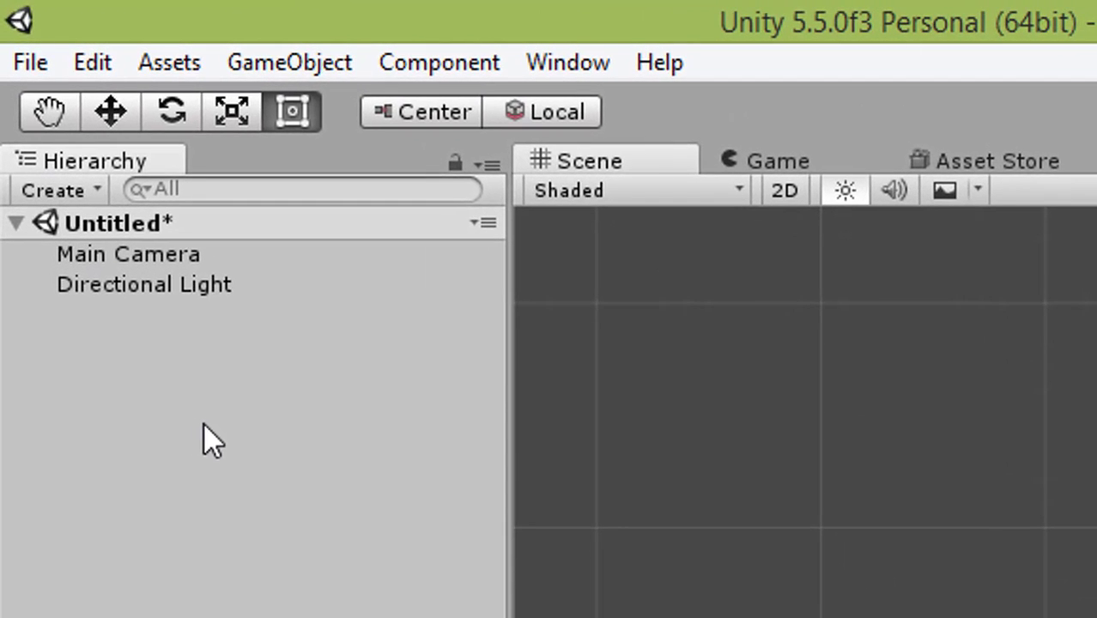
Step: Add a new 3D Quad from the Hierarchy menu and rename it 'background'
{"action": "right_click", "coordinate": [137, 386]}
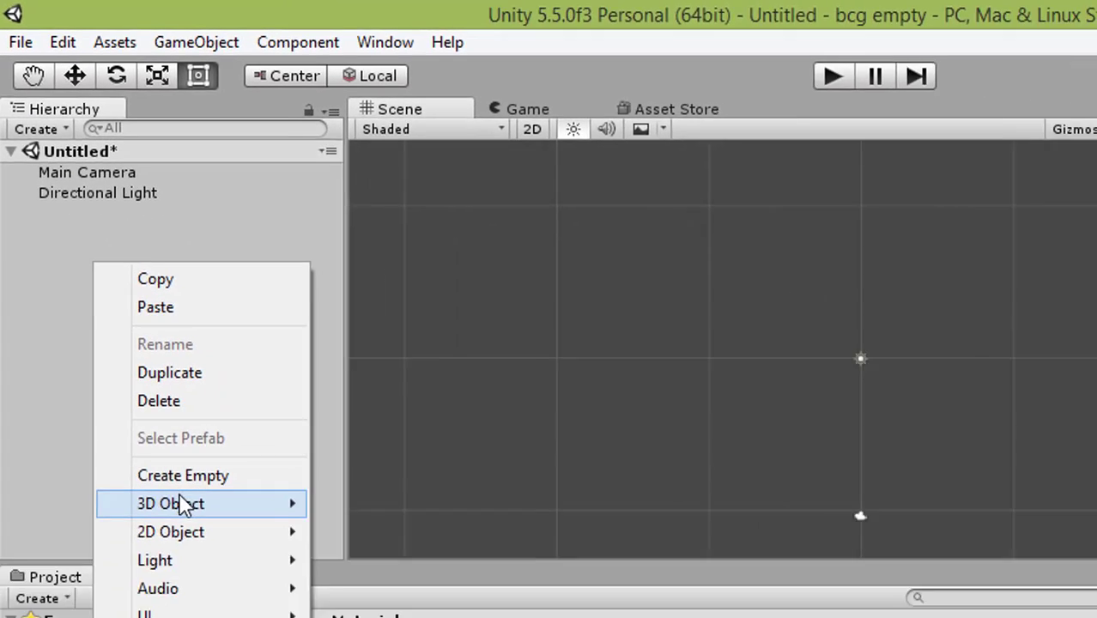
{"action": "mouse_move", "coordinate": [137, 367]}
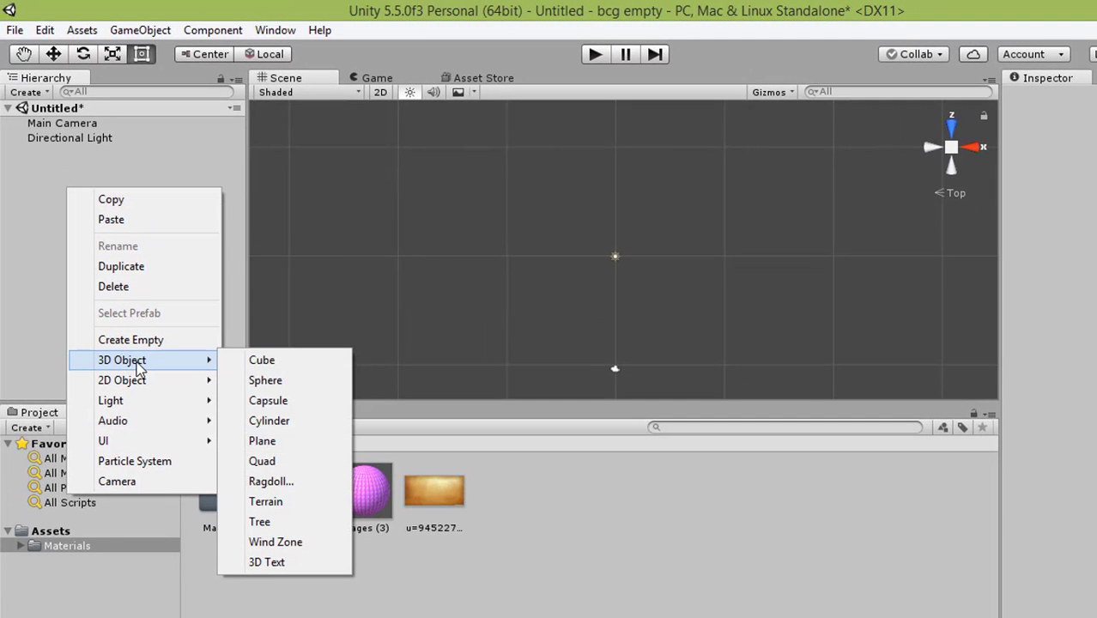
{"action": "left_click", "coordinate": [301, 464]}
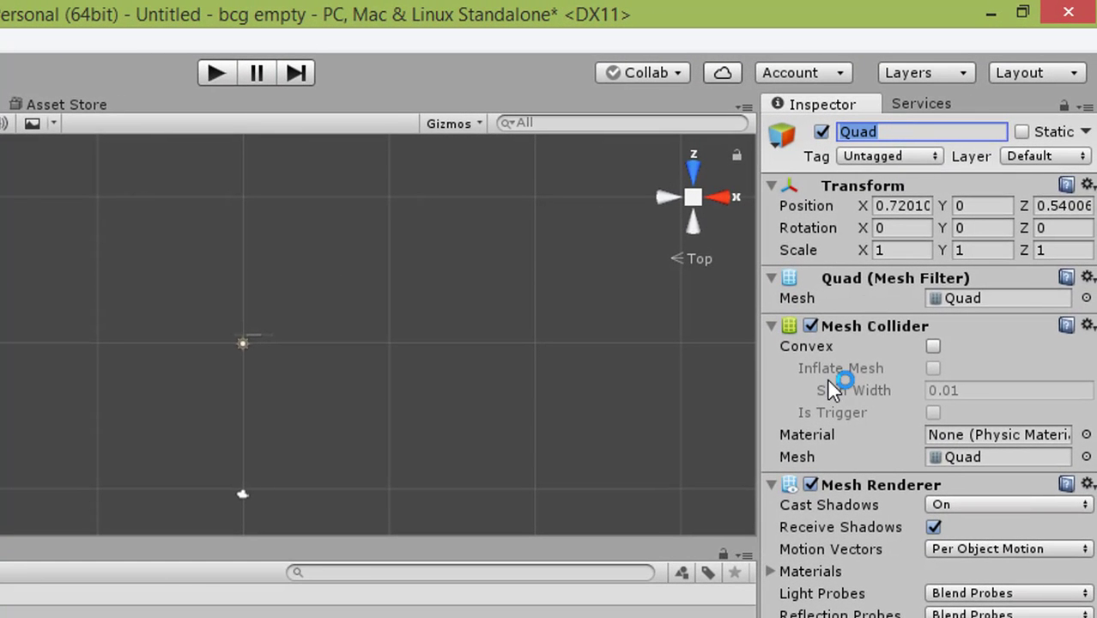
{"action": "type", "text": "bac"}
{"action": "type", "text": "k"}
{"action": "type", "text": "gr"}
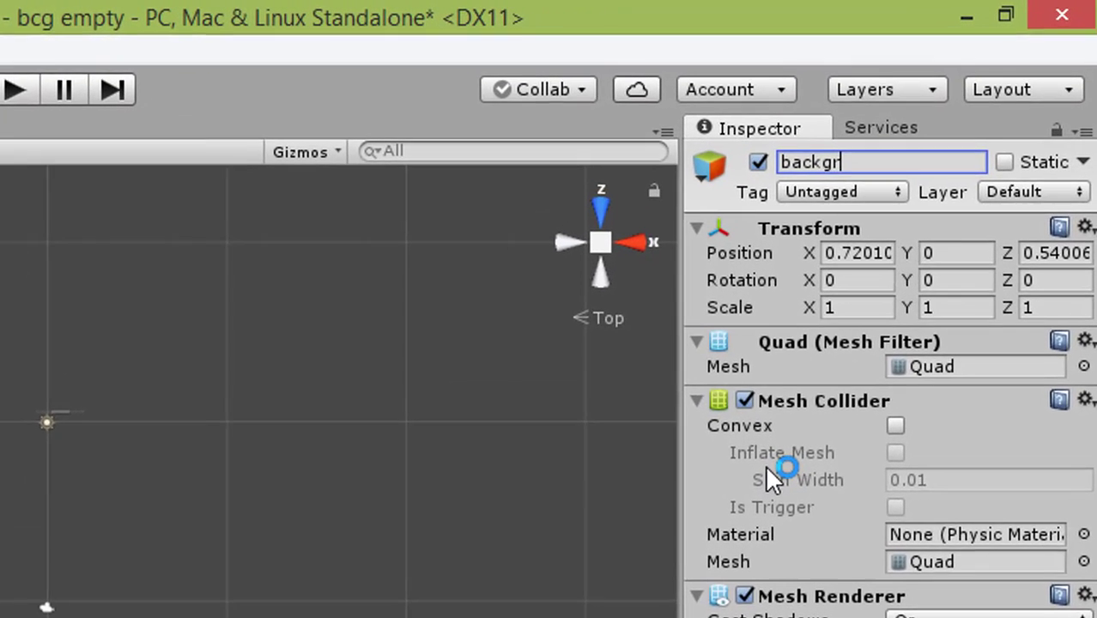
{"action": "type", "text": "ound"}
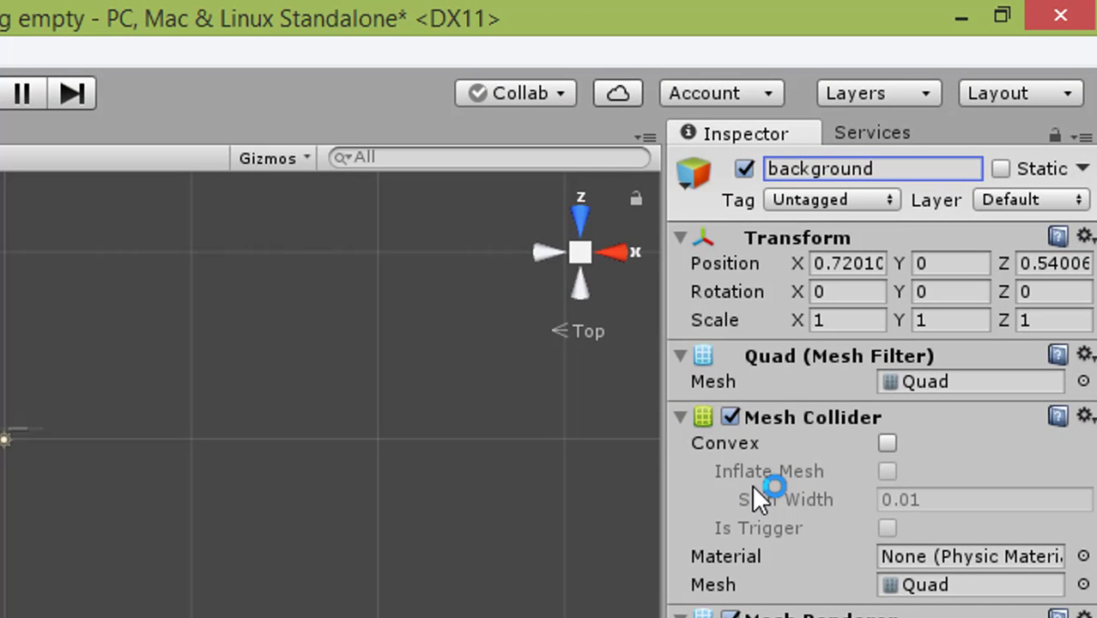
{"action": "left_click", "coordinate": [1085, 415]}
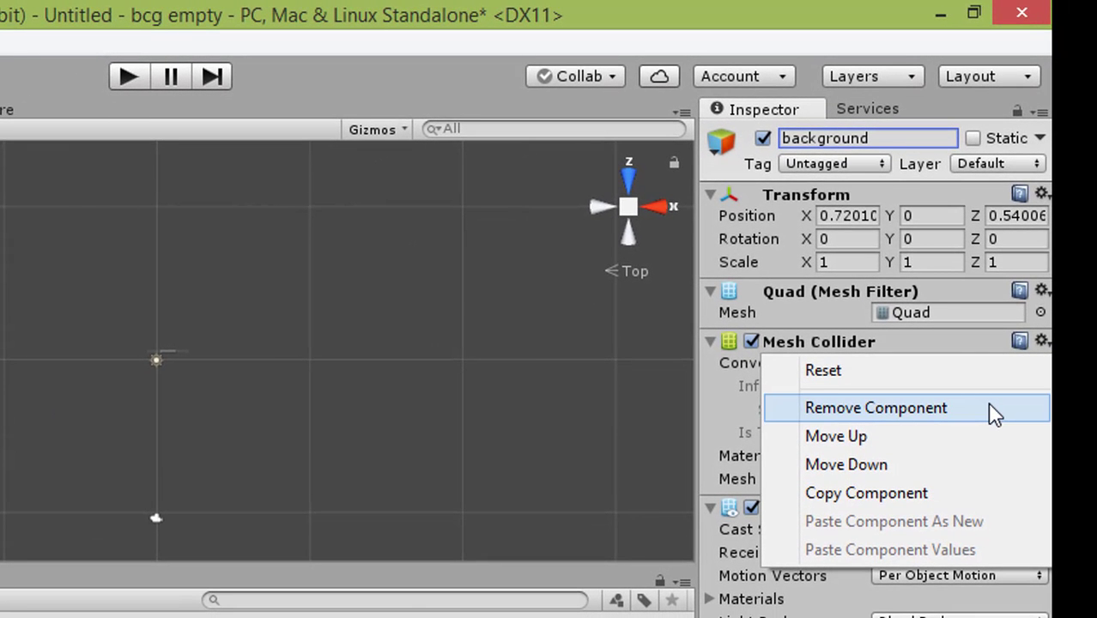
Step: Remove the quad's Mesh Collider and set its Position X and Z to 0
{"action": "left_click", "coordinate": [993, 409]}
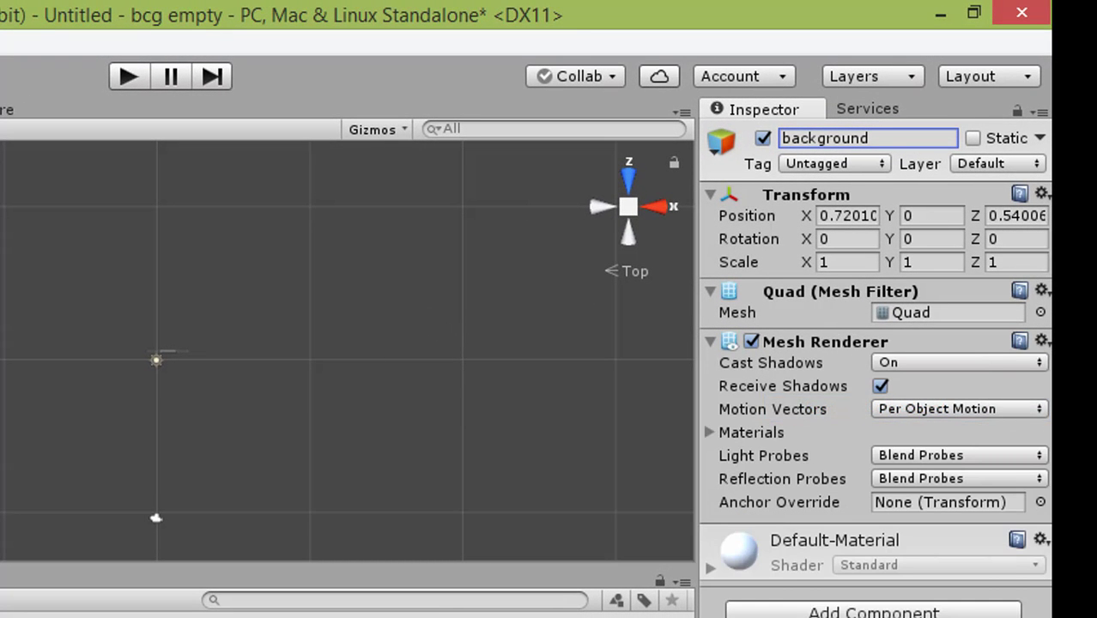
{"action": "scroll", "coordinate": [180, 383], "scroll_direction": "up", "scroll_amount": 5}
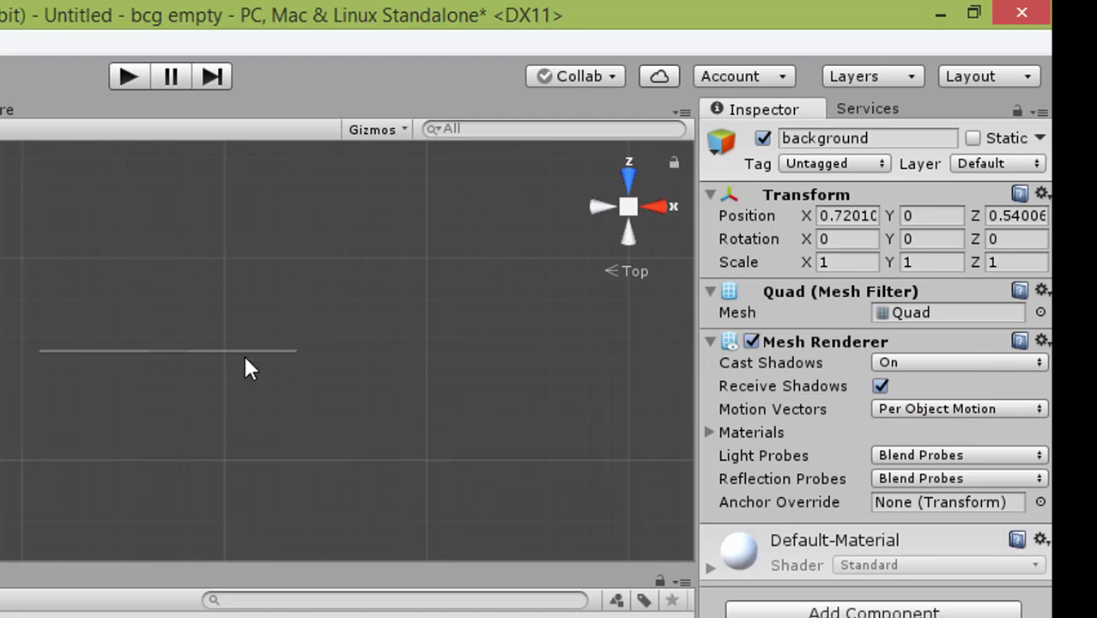
{"action": "left_click", "coordinate": [867, 216]}
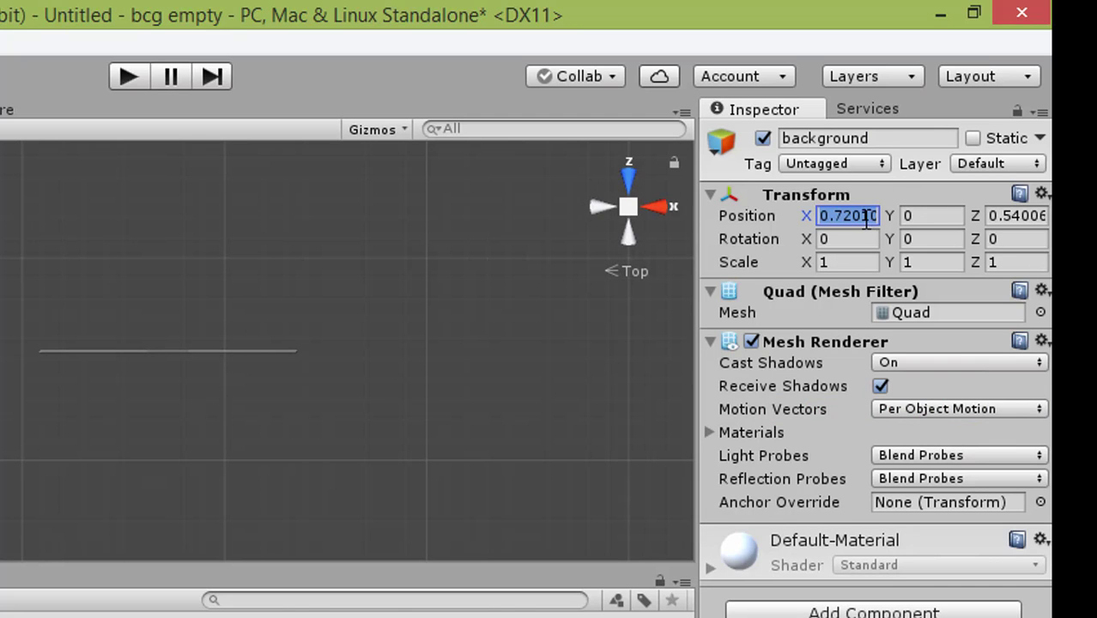
{"action": "type", "text": "0"}
{"action": "left_click", "coordinate": [1017, 212]}
{"action": "type", "text": "0"}
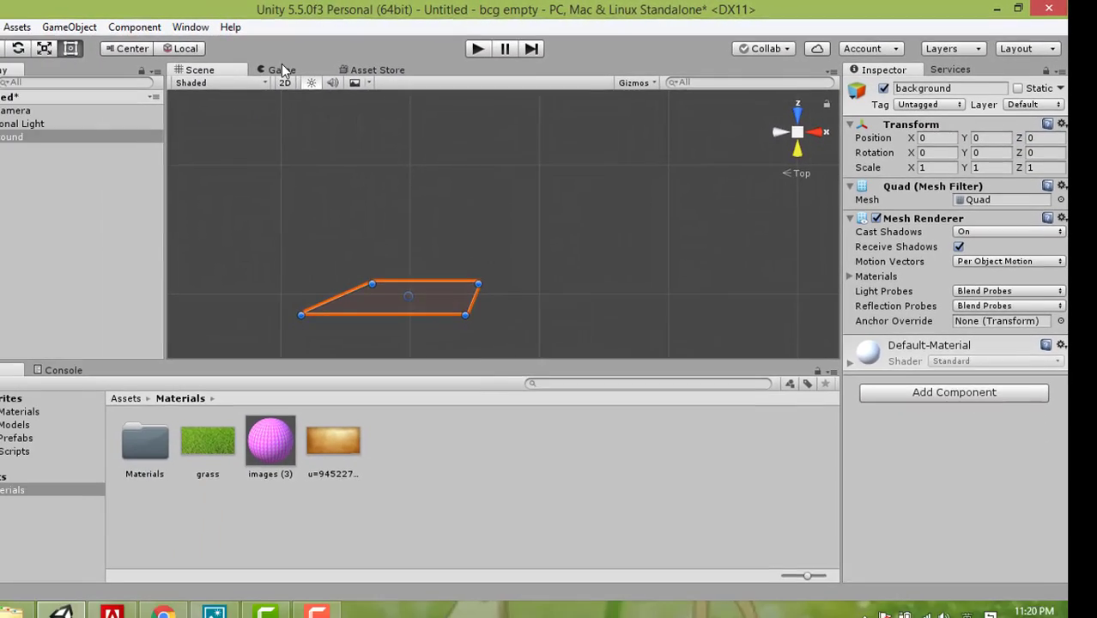
{"action": "left_click", "coordinate": [324, 68]}
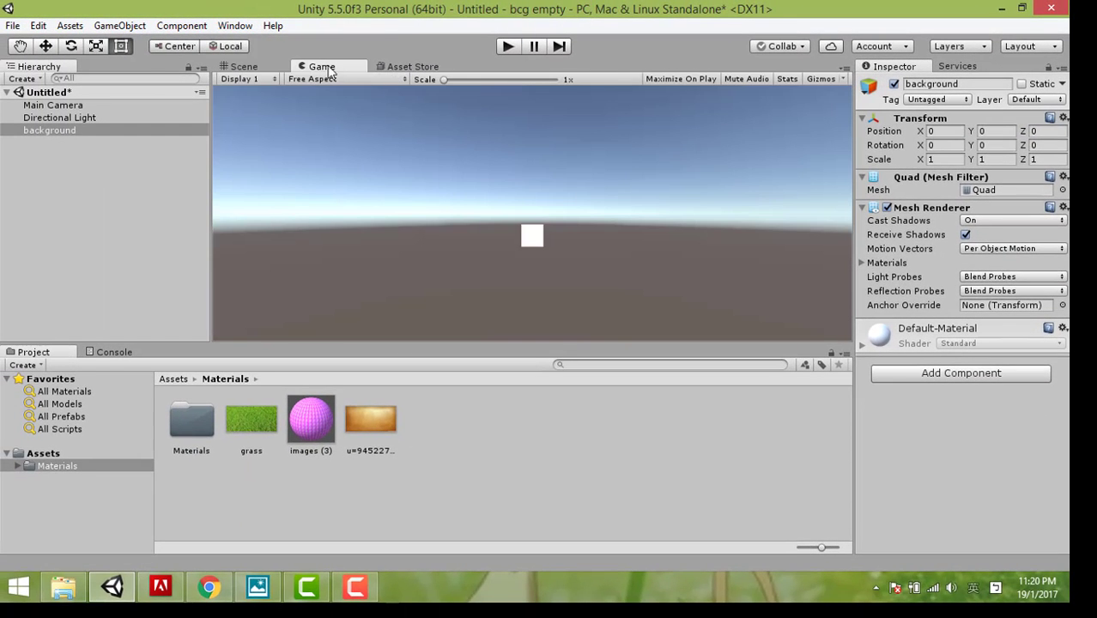
{"action": "left_click", "coordinate": [246, 67]}
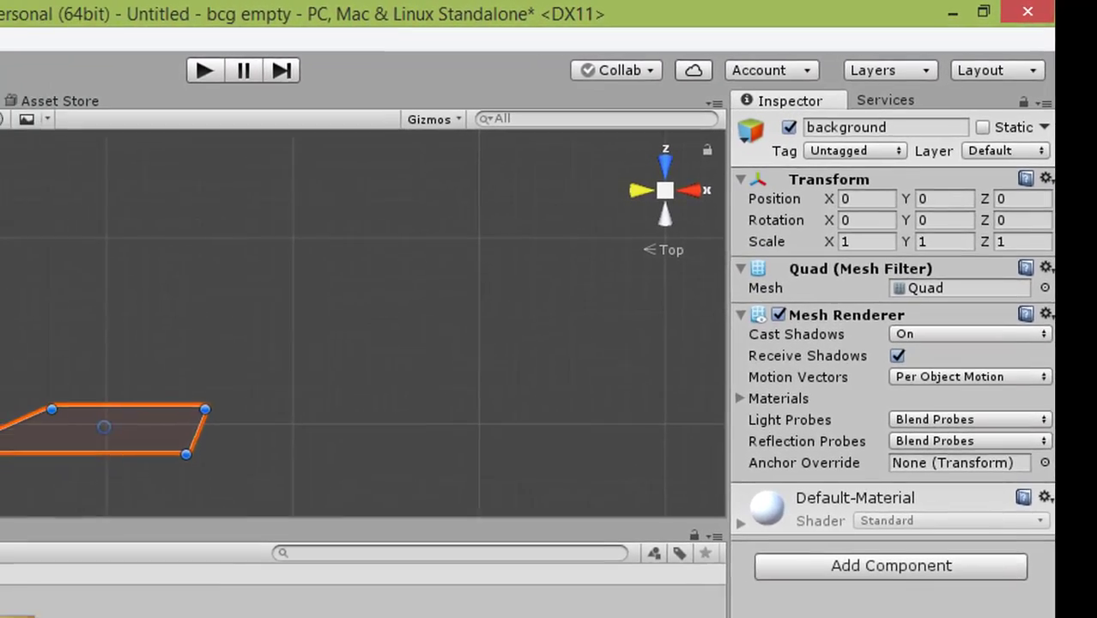
Step: Rotate the background quad 90 on X and scale it to 35 by 20
{"action": "left_click", "coordinate": [5, 97]}
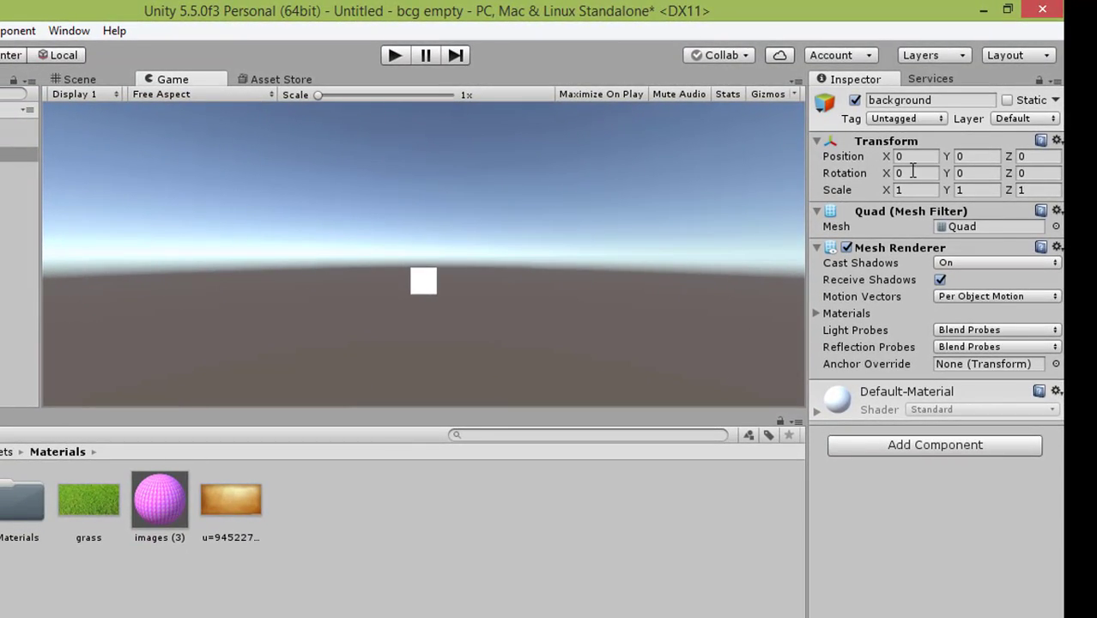
{"action": "left_click", "coordinate": [913, 171]}
{"action": "type", "text": "90"}
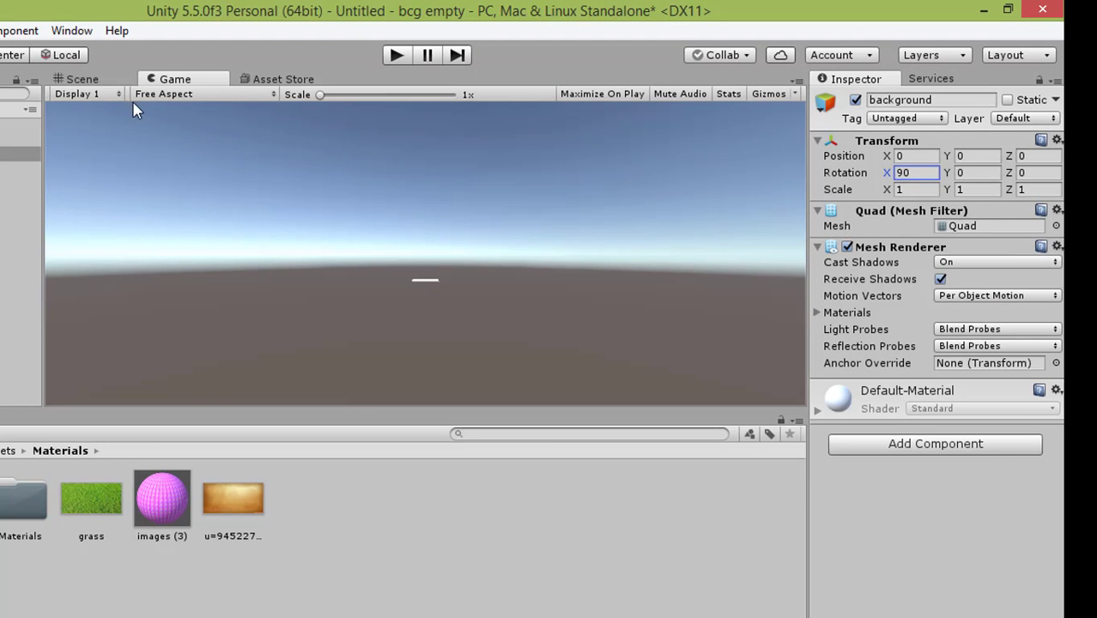
{"action": "left_click", "coordinate": [937, 189]}
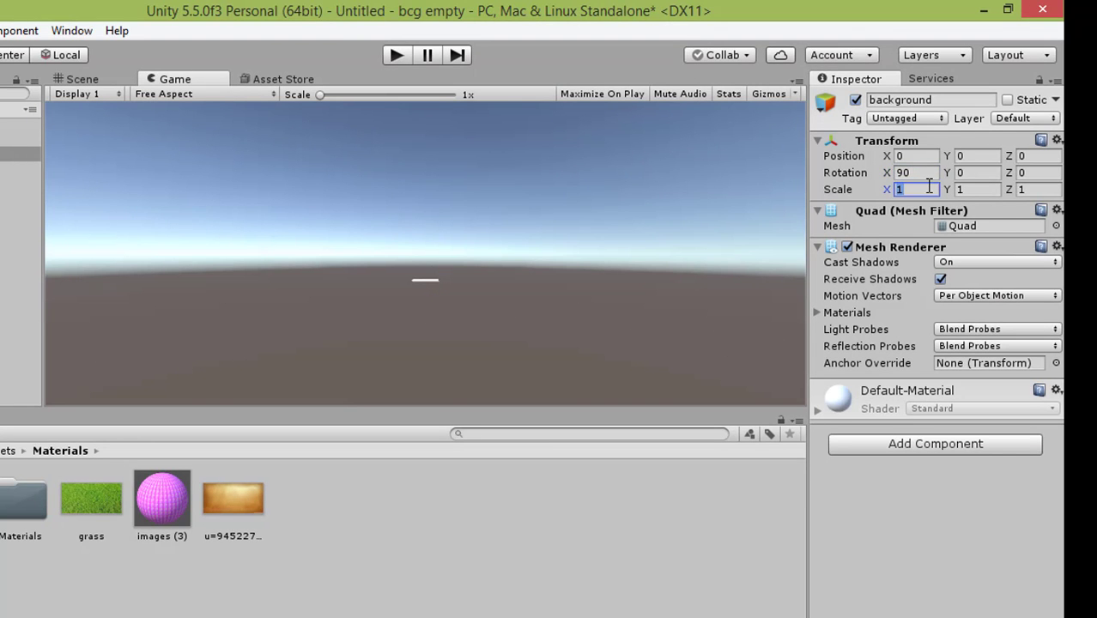
{"action": "type", "text": "30"}
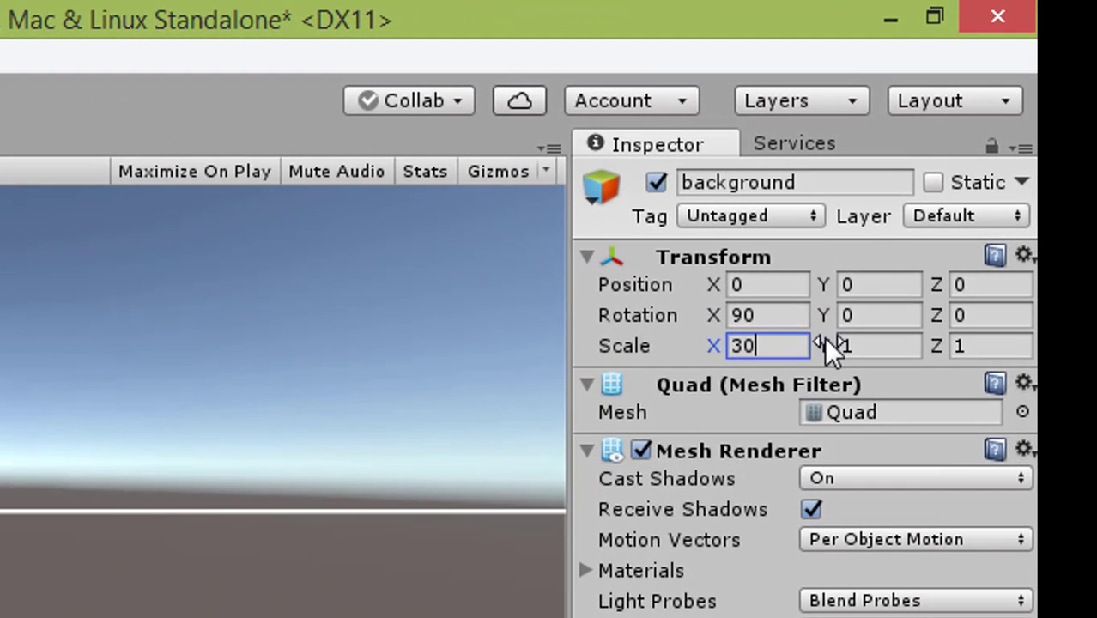
{"action": "left_click", "coordinate": [869, 352]}
{"action": "type", "text": "2"}
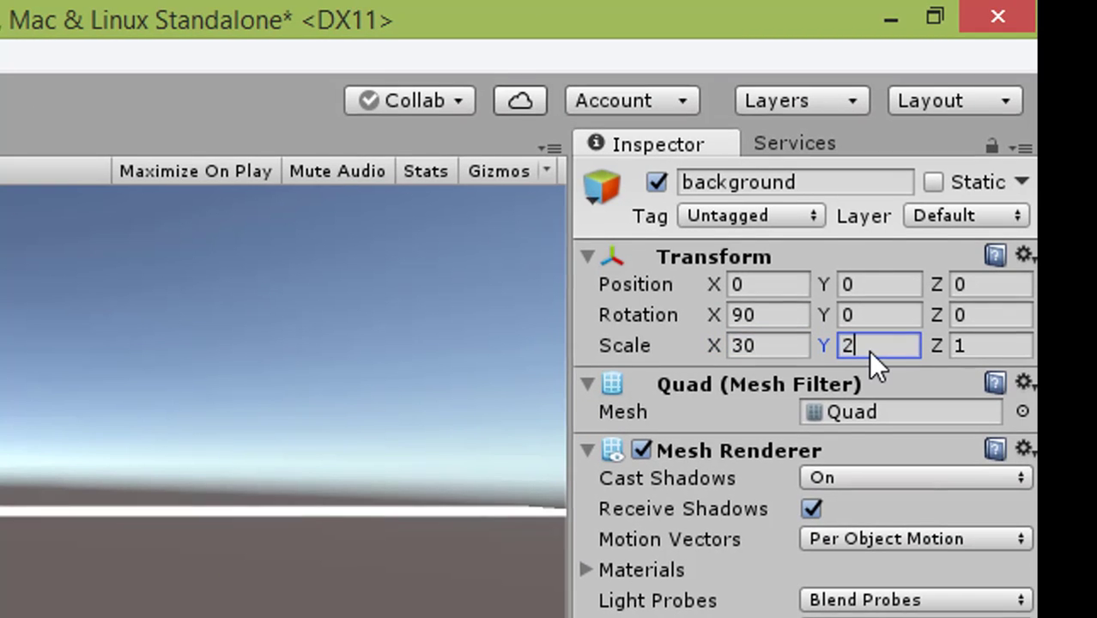
{"action": "type", "text": "0"}
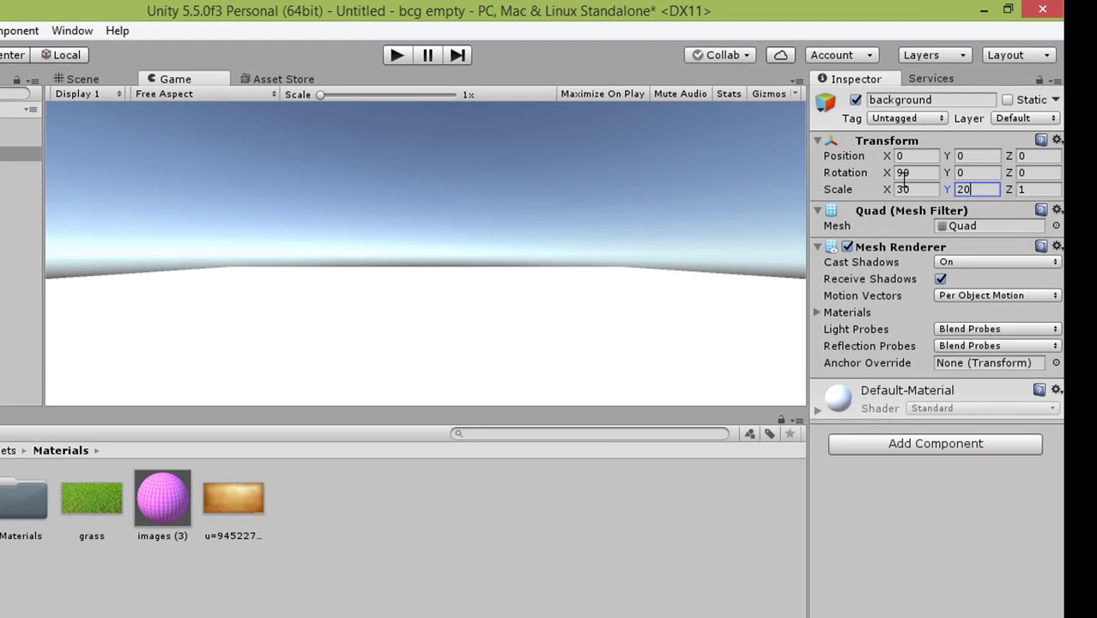
{"action": "left_click", "coordinate": [912, 191]}
{"action": "key", "text": "BackSpace"}
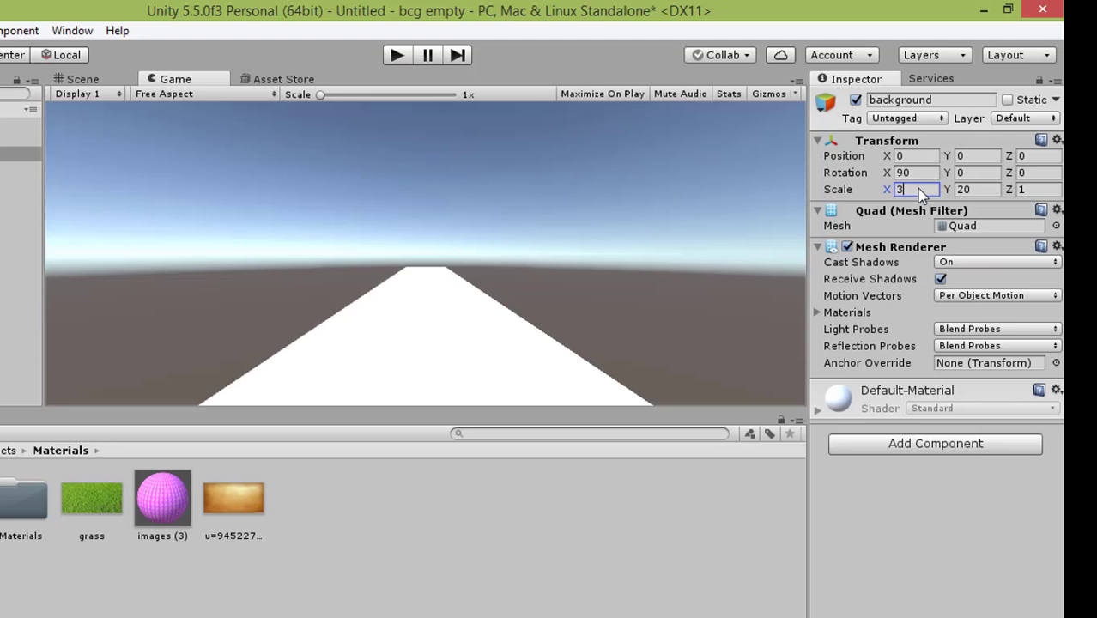
{"action": "type", "text": "5"}
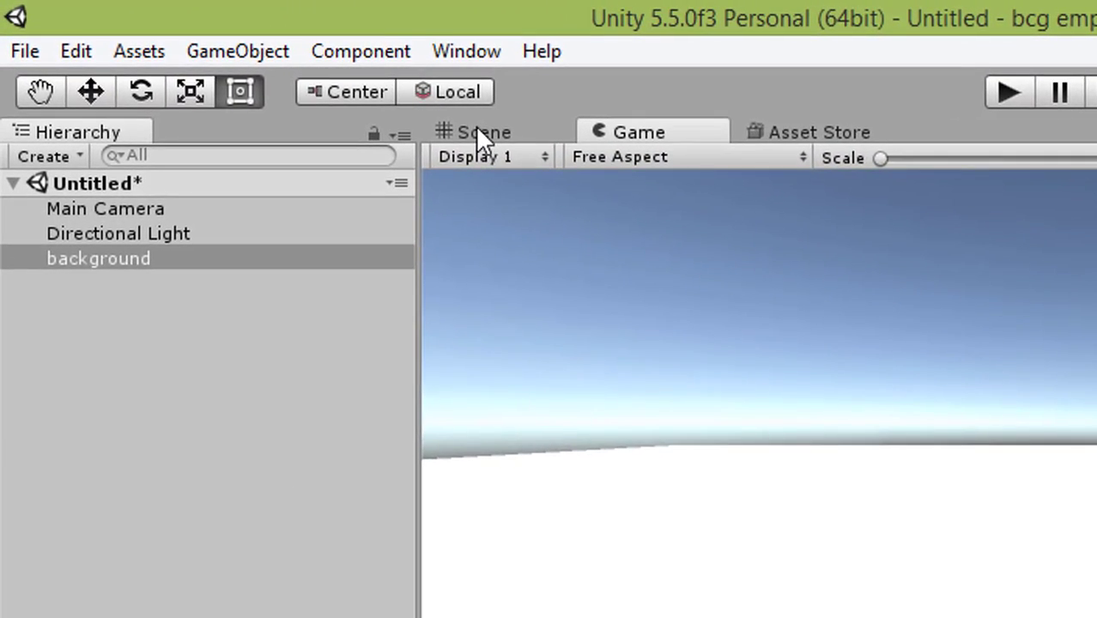
Step: Inspect the flat white ground plane in the Scene view, zooming in and out
{"action": "left_click", "coordinate": [290, 77]}
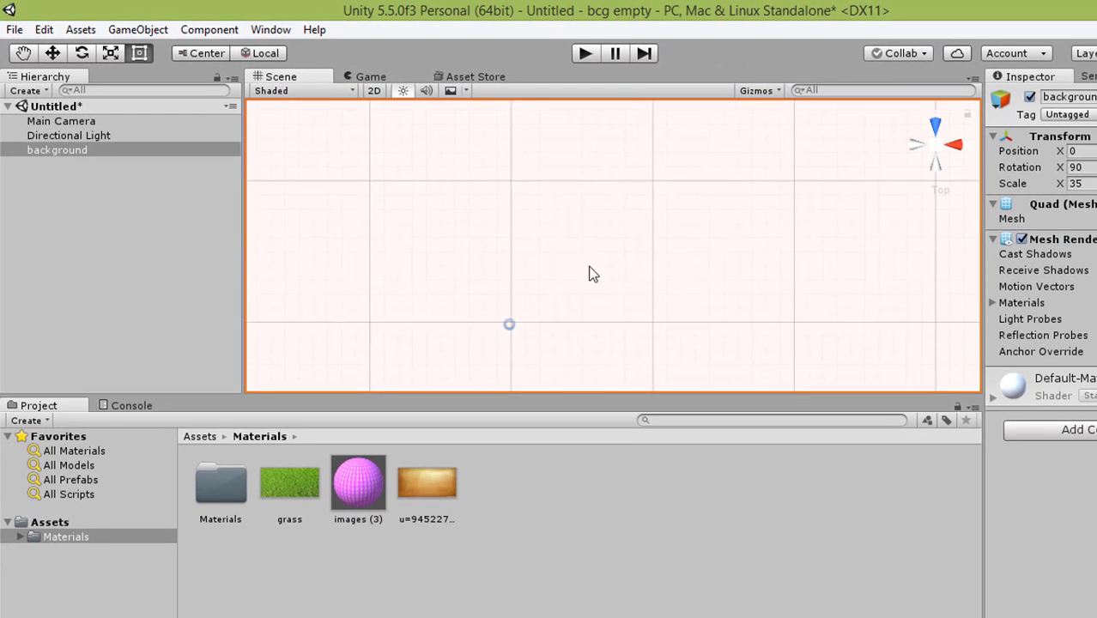
{"action": "scroll", "coordinate": [585, 238], "scroll_direction": "up", "scroll_amount": 3}
{"action": "scroll", "coordinate": [581, 238], "scroll_direction": "up", "scroll_amount": 3}
{"action": "scroll", "coordinate": [581, 237], "scroll_direction": "down", "scroll_amount": 2}
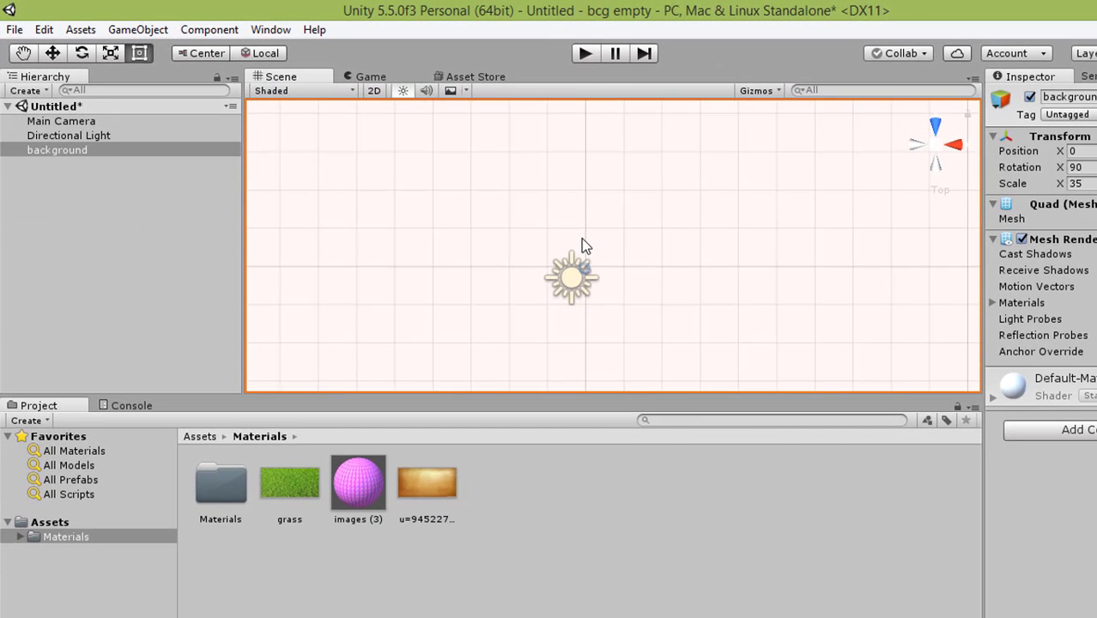
{"action": "scroll", "coordinate": [581, 237], "scroll_direction": "down", "scroll_amount": 2}
{"action": "scroll", "coordinate": [581, 238], "scroll_direction": "down", "scroll_amount": 3}
{"action": "scroll", "coordinate": [581, 239], "scroll_direction": "down", "scroll_amount": 2}
{"action": "scroll", "coordinate": [581, 239], "scroll_direction": "down", "scroll_amount": 1}
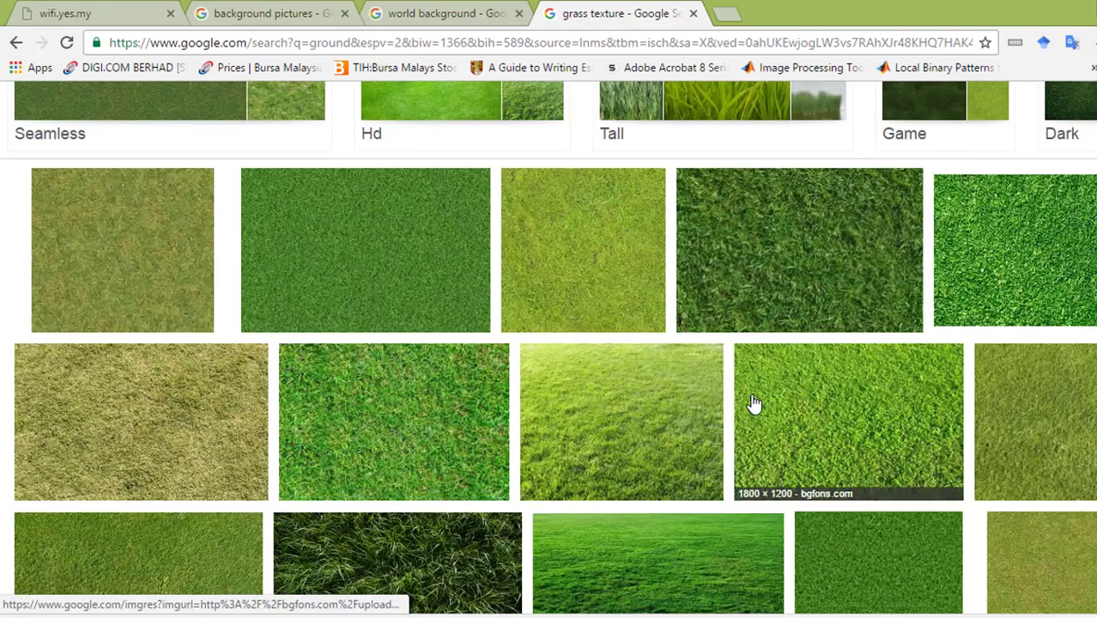
Step: Browse the 'grass texture' results and open the 600 × 450 Texturelib daisy-grass image
{"action": "scroll", "coordinate": [712, 388], "scroll_direction": "down", "scroll_amount": 3}
{"action": "scroll", "coordinate": [382, 179], "scroll_direction": "up", "scroll_amount": 5}
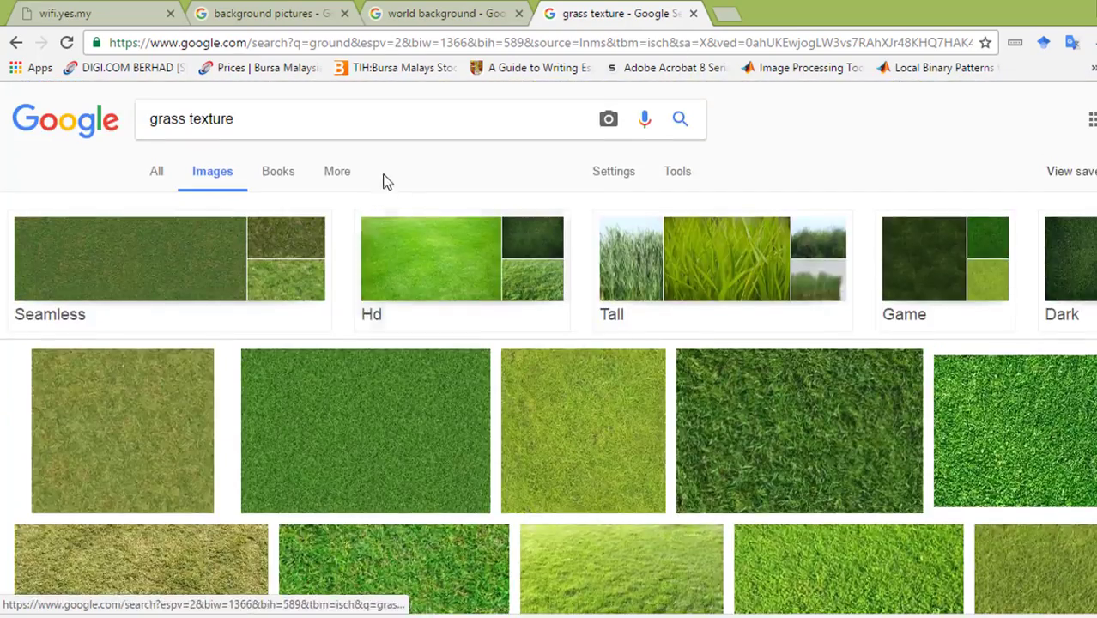
{"action": "left_click_drag", "start_coordinate": [276, 130], "coordinate": [157, 123]}
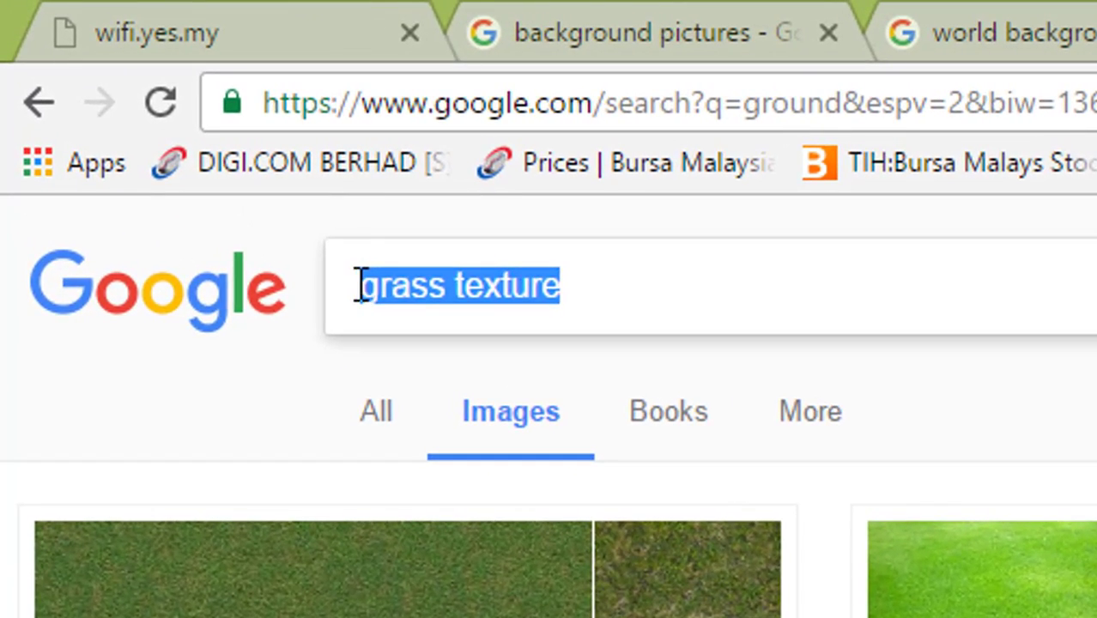
{"action": "left_click", "coordinate": [564, 286]}
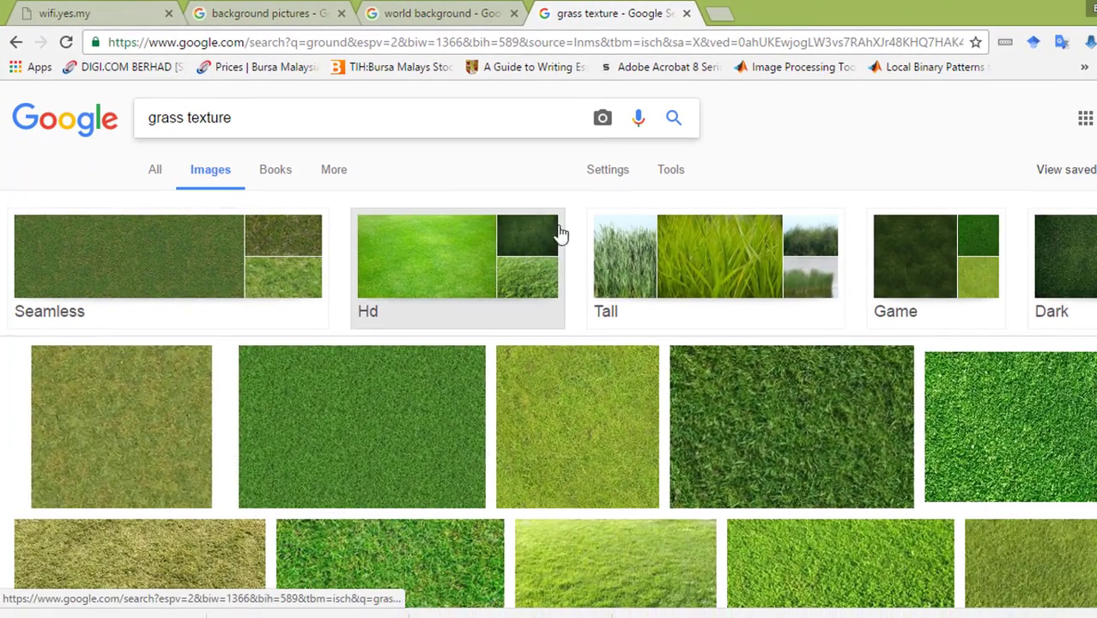
{"action": "scroll", "coordinate": [516, 221], "scroll_direction": "down", "scroll_amount": 10}
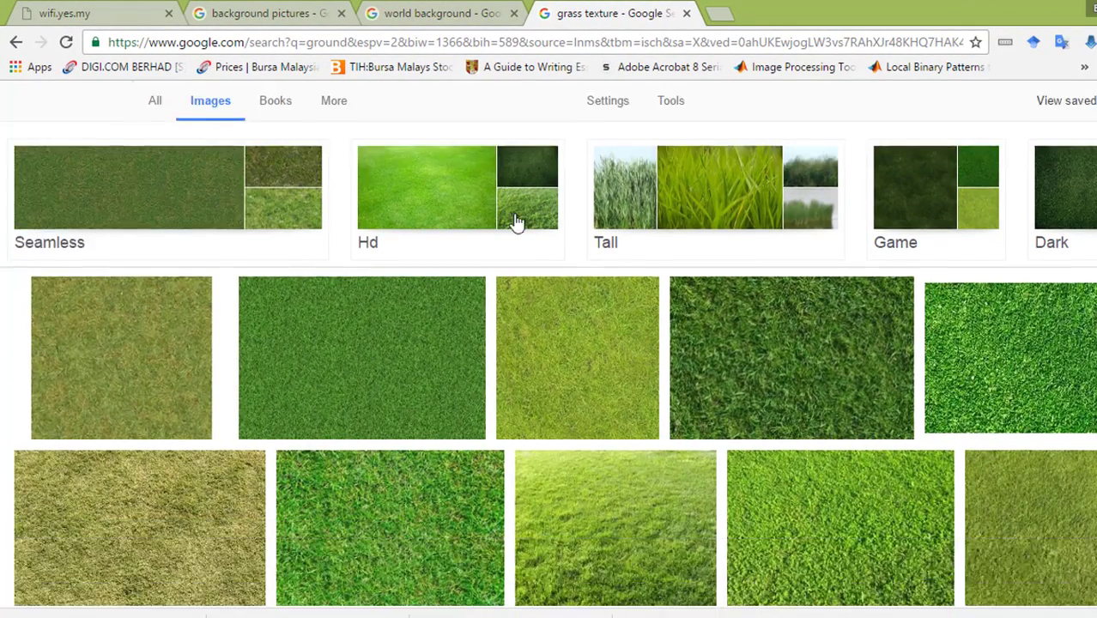
{"action": "scroll", "coordinate": [850, 321], "scroll_direction": "down", "scroll_amount": 2}
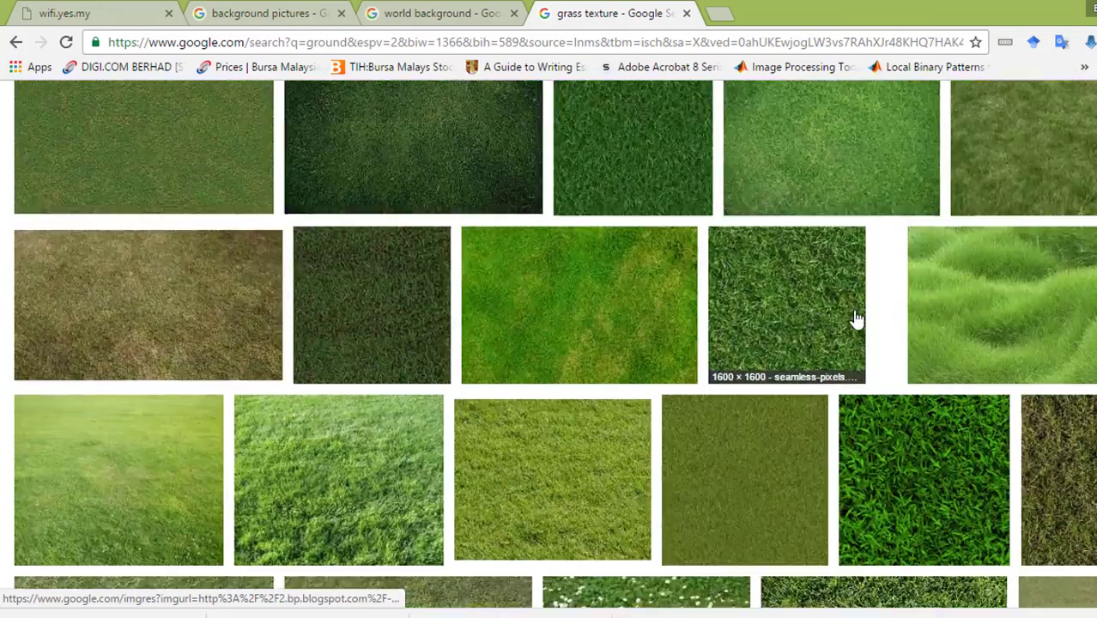
{"action": "scroll", "coordinate": [856, 318], "scroll_direction": "down", "scroll_amount": 3}
{"action": "scroll", "coordinate": [824, 339], "scroll_direction": "down", "scroll_amount": 1}
{"action": "scroll", "coordinate": [854, 343], "scroll_direction": "down", "scroll_amount": 1}
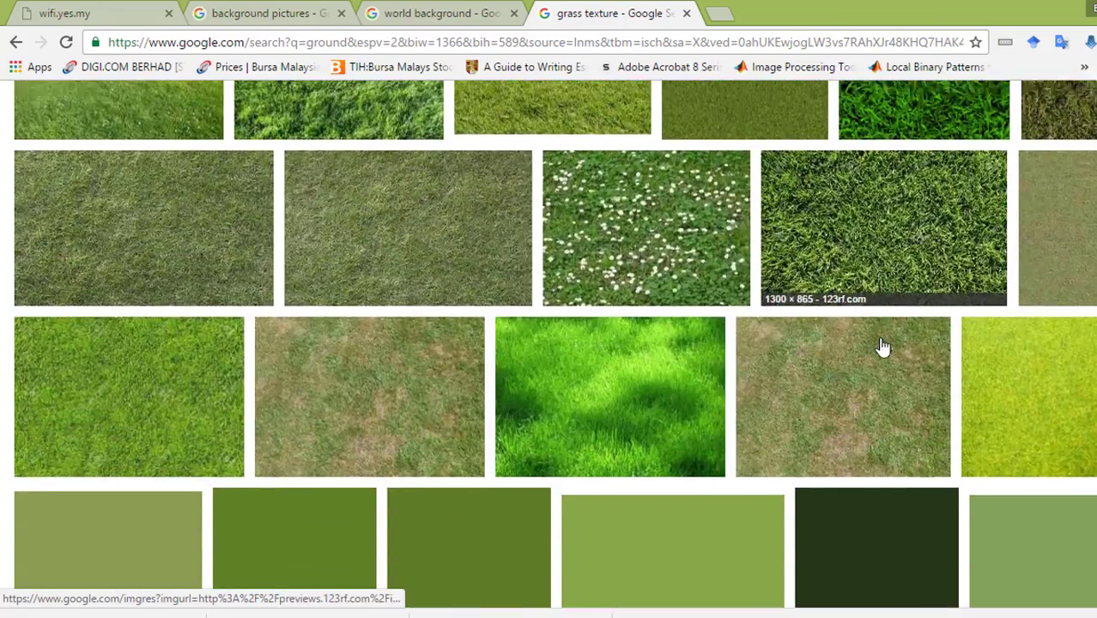
{"action": "left_click", "coordinate": [669, 210]}
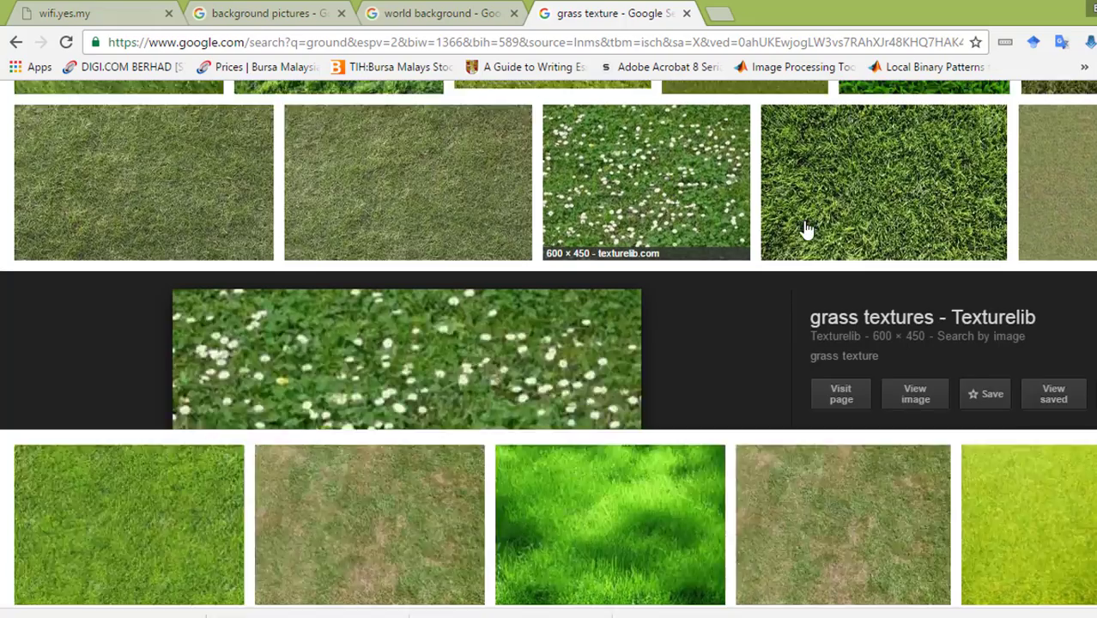
Step: Save the previewed daisy-grass image to Pictures as grass2.jpg
{"action": "right_click", "coordinate": [478, 301]}
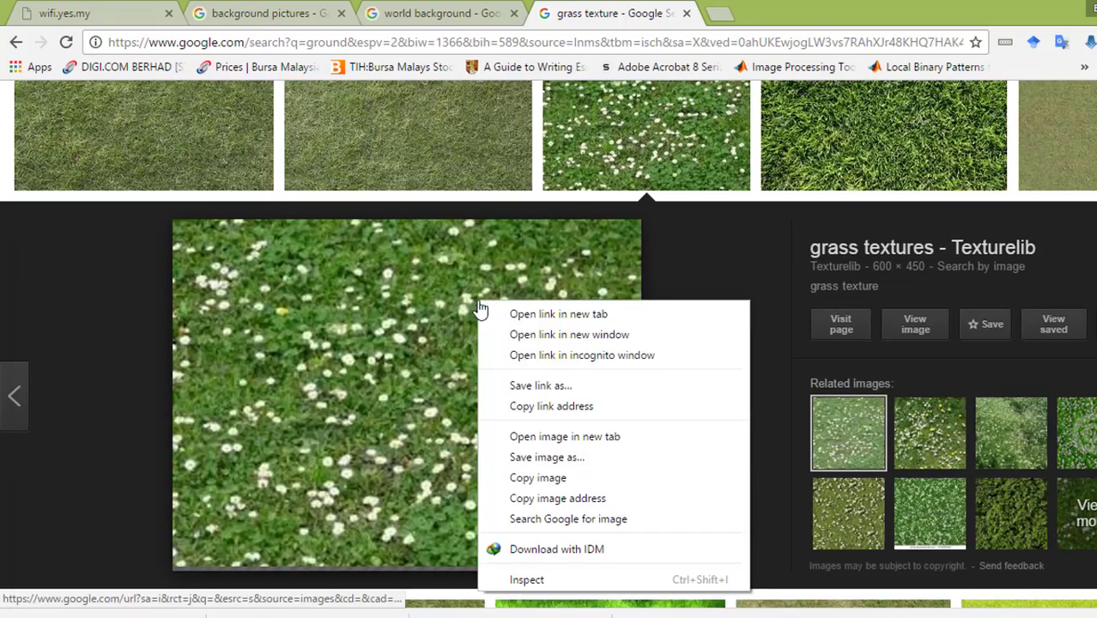
{"action": "left_click", "coordinate": [609, 458]}
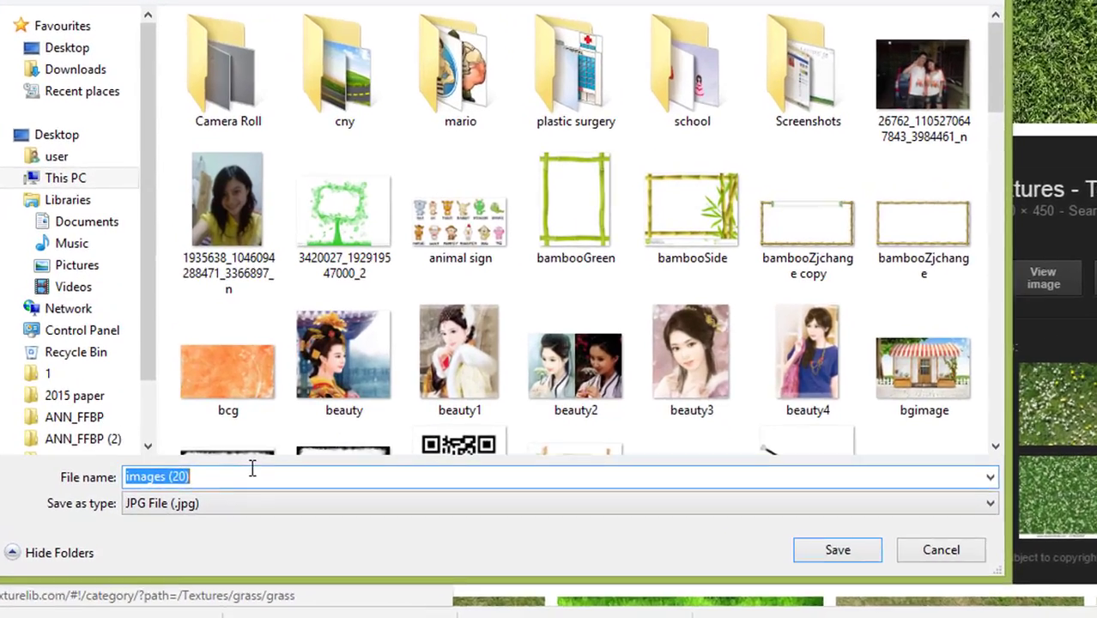
{"action": "type", "text": "□"}
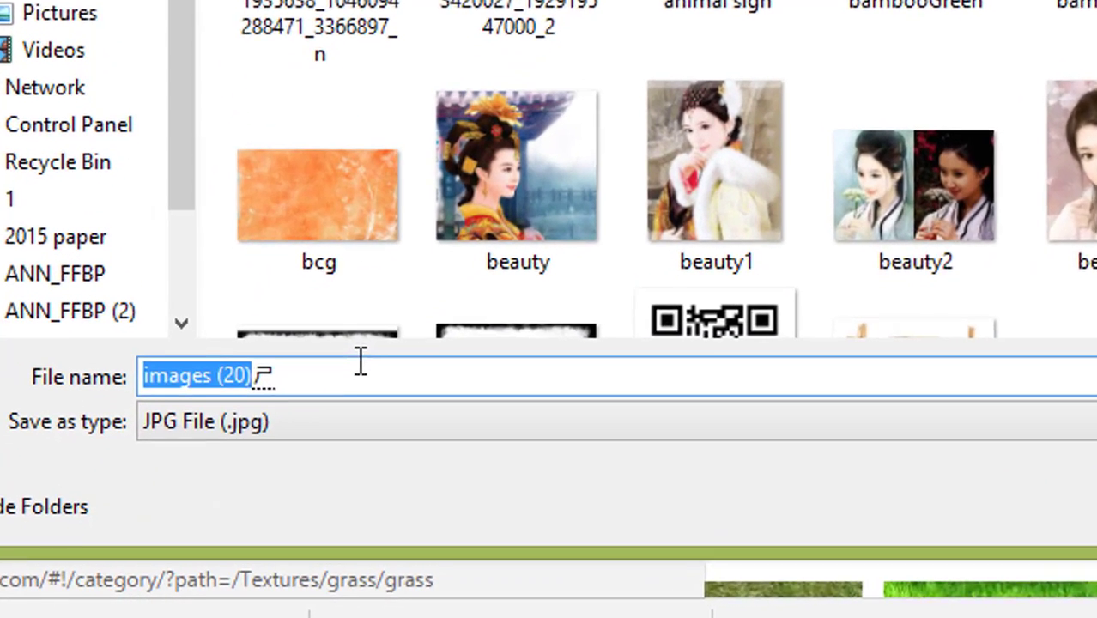
{"action": "key", "text": "BackSpace"}
{"action": "key", "text": "BackSpace"}
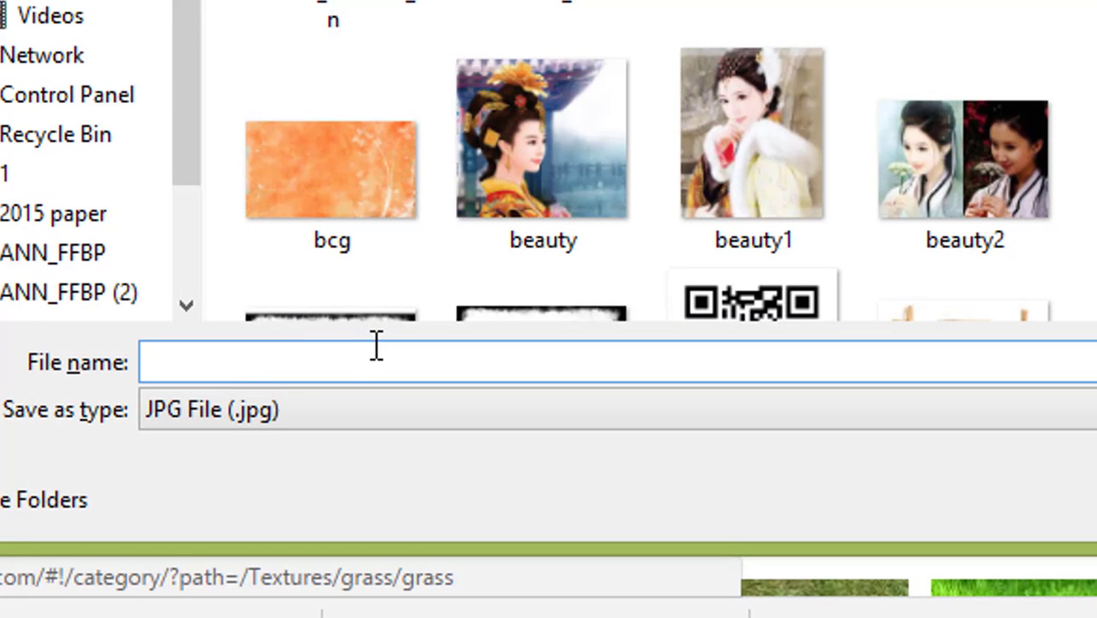
{"action": "type", "text": "grass"}
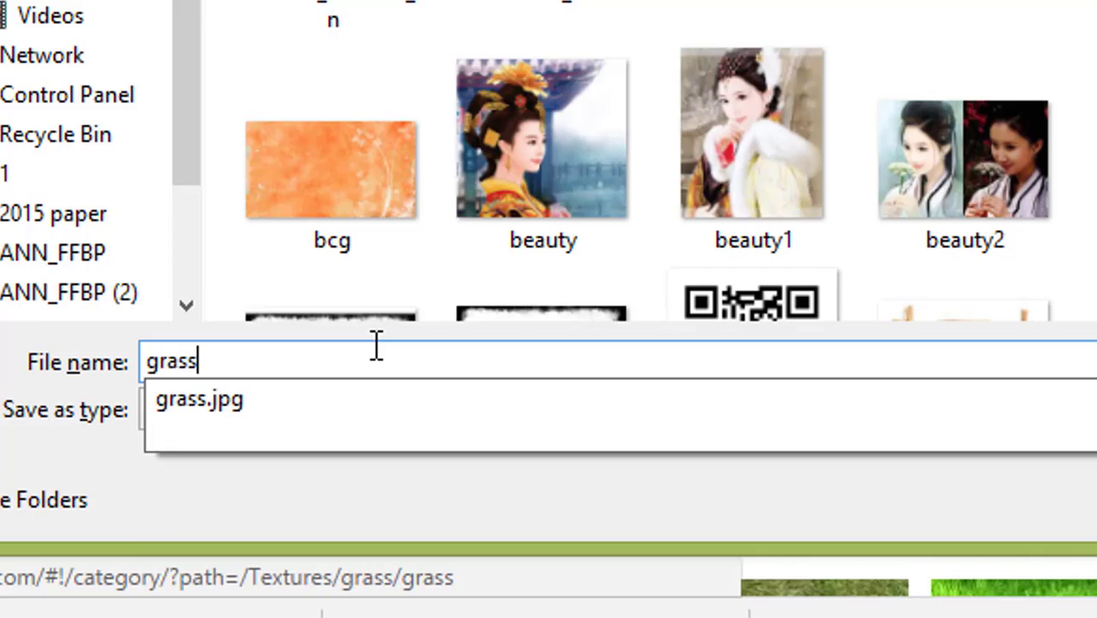
{"action": "type", "text": "2"}
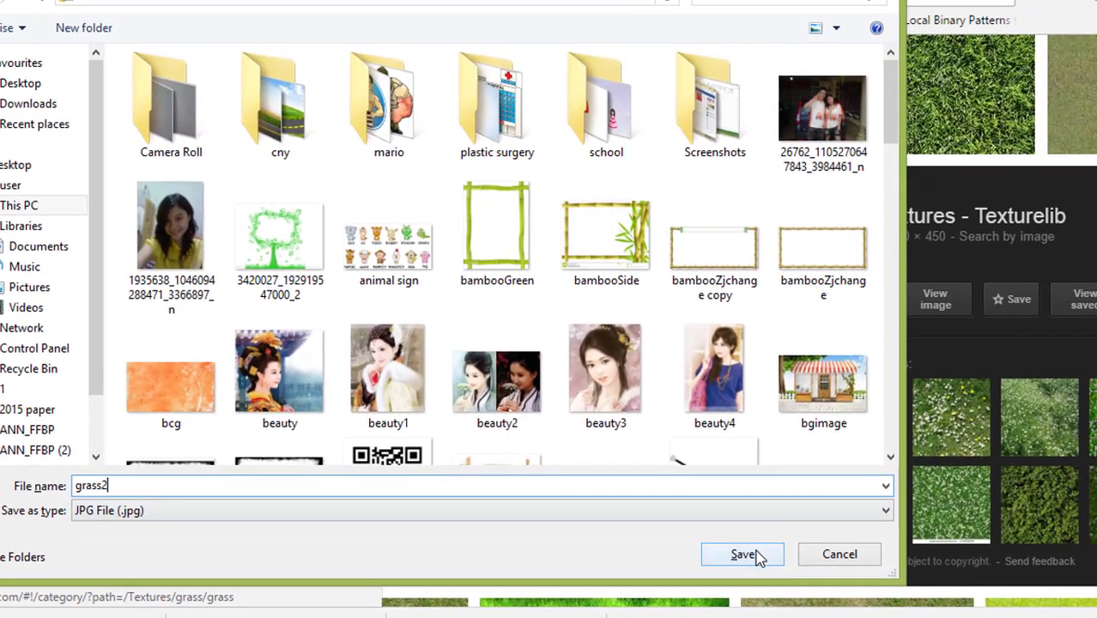
{"action": "left_click", "coordinate": [755, 557]}
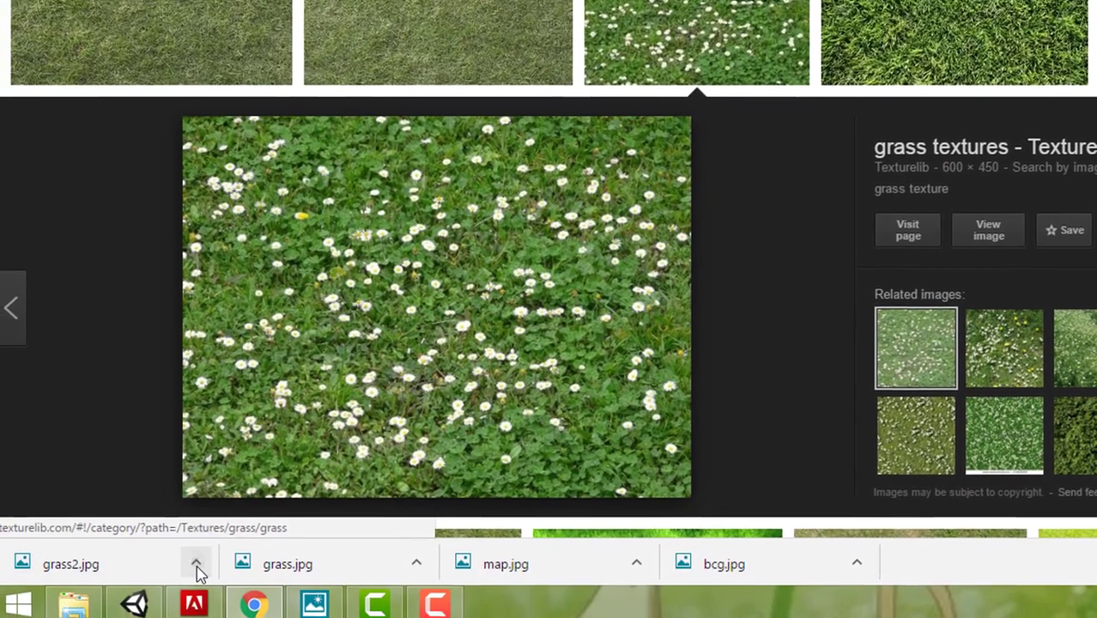
Step: Show grass2 in its Pictures folder and drag it into Unity's Materials folder
{"action": "left_click", "coordinate": [153, 616]}
{"action": "left_click", "coordinate": [261, 564]}
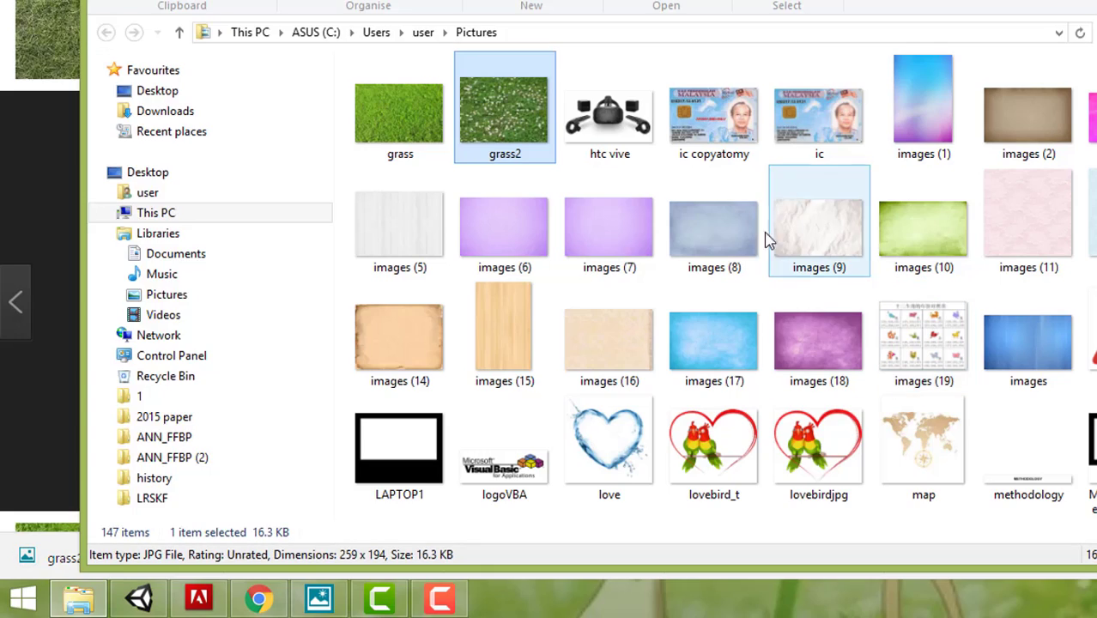
{"action": "mouse_move", "coordinate": [534, 147]}
{"action": "left_mouse_down"}
{"action": "mouse_move", "coordinate": [320, 607]}
{"action": "mouse_move", "coordinate": [91, 608]}
{"action": "mouse_move", "coordinate": [147, 608]}
{"action": "mouse_move", "coordinate": [531, 477]}
{"action": "mouse_move", "coordinate": [638, 428]}
{"action": "mouse_move", "coordinate": [618, 402]}
{"action": "left_mouse_up"}
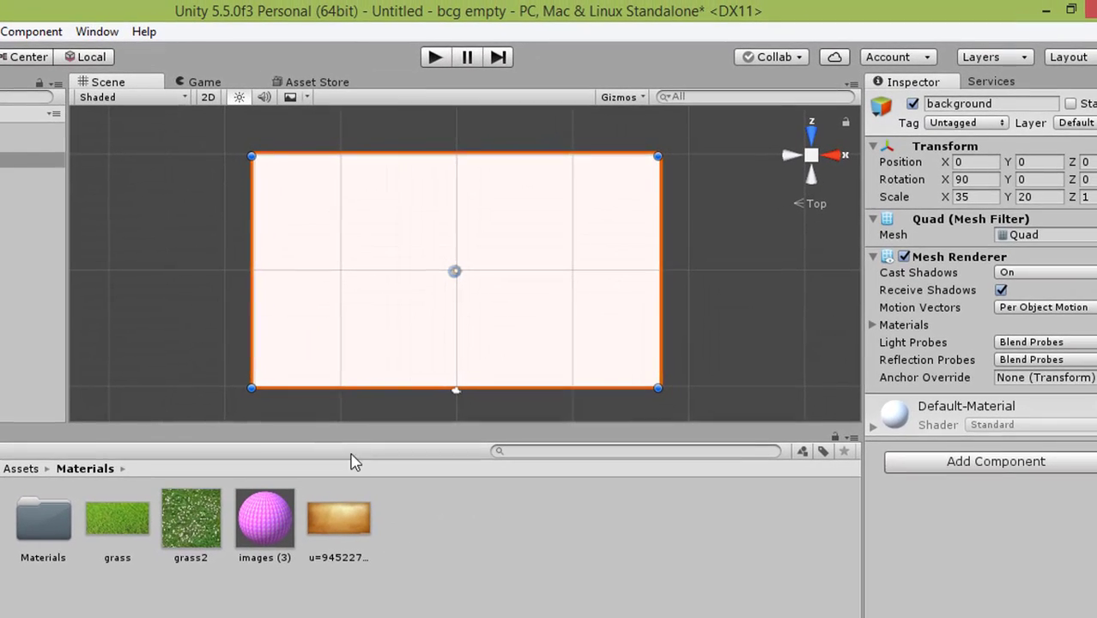
Step: Drag the grass2 texture onto the white background quad and check it in Game view
{"action": "left_click", "coordinate": [179, 523]}
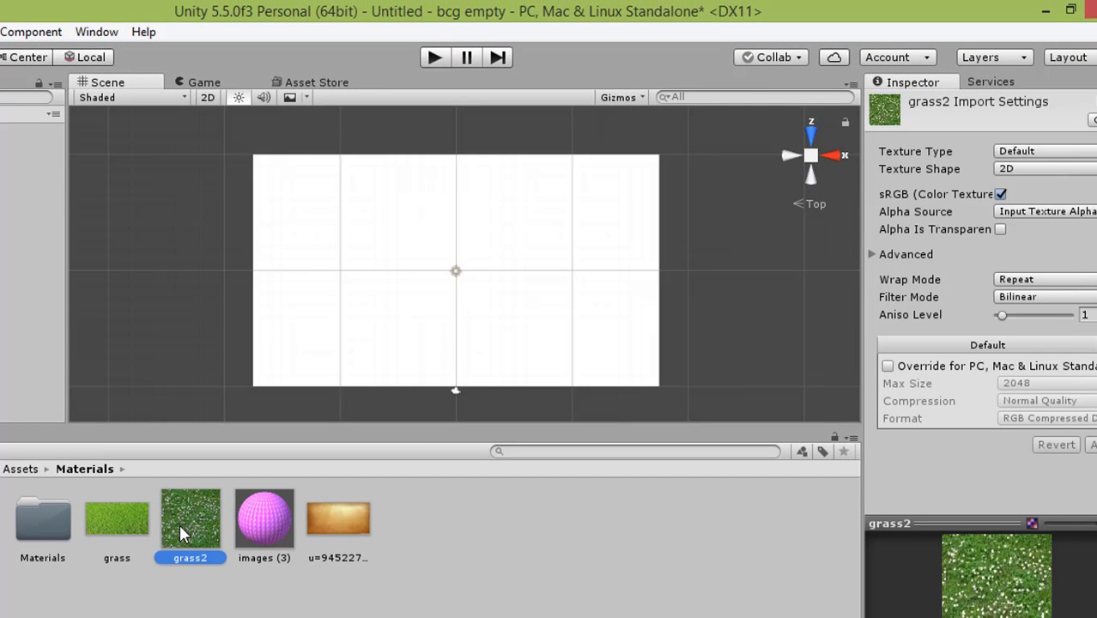
{"action": "left_click_drag", "start_coordinate": [181, 533], "coordinate": [529, 269]}
{"action": "left_click_drag", "start_coordinate": [528, 269], "coordinate": [504, 275]}
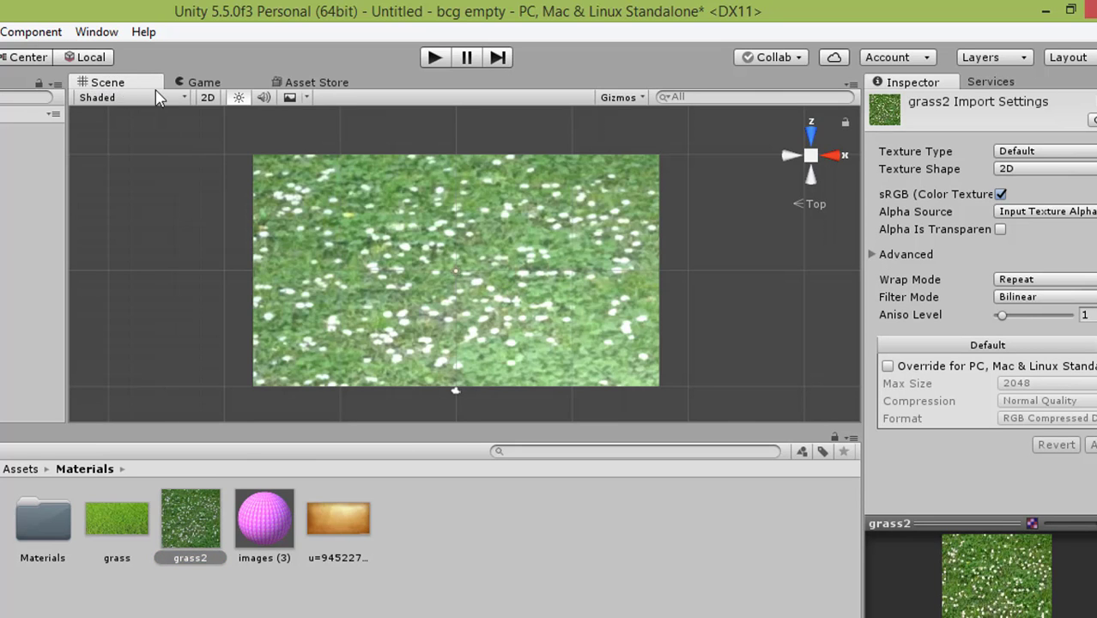
{"action": "left_click", "coordinate": [211, 82]}
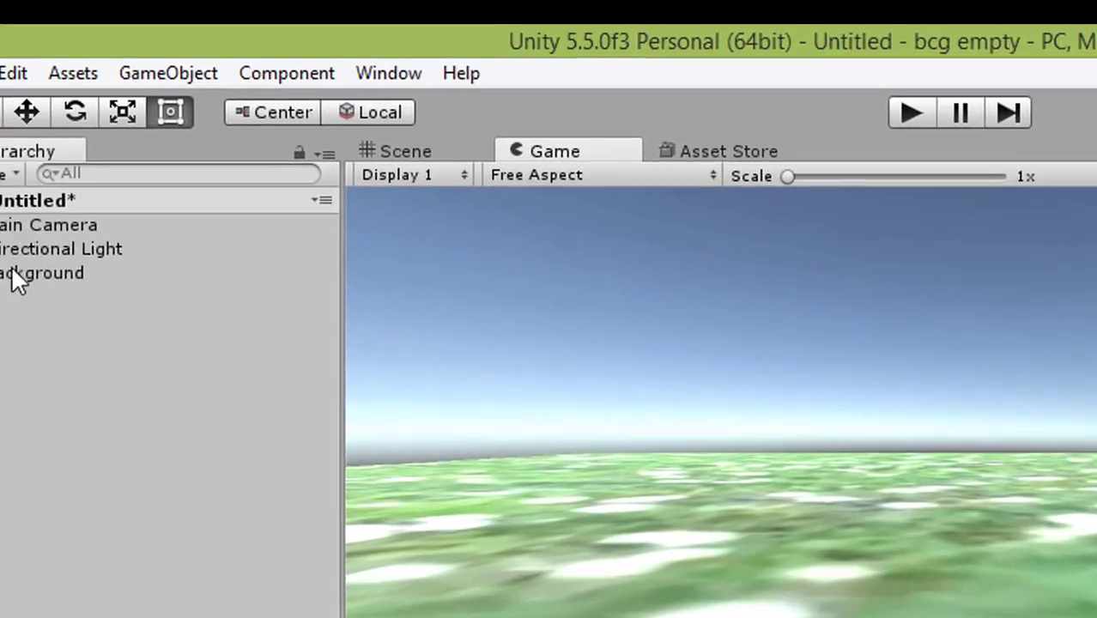
Step: Switch the background quad's grass2 material from Standard to the Unlit/Texture shader
{"action": "left_click", "coordinate": [81, 314]}
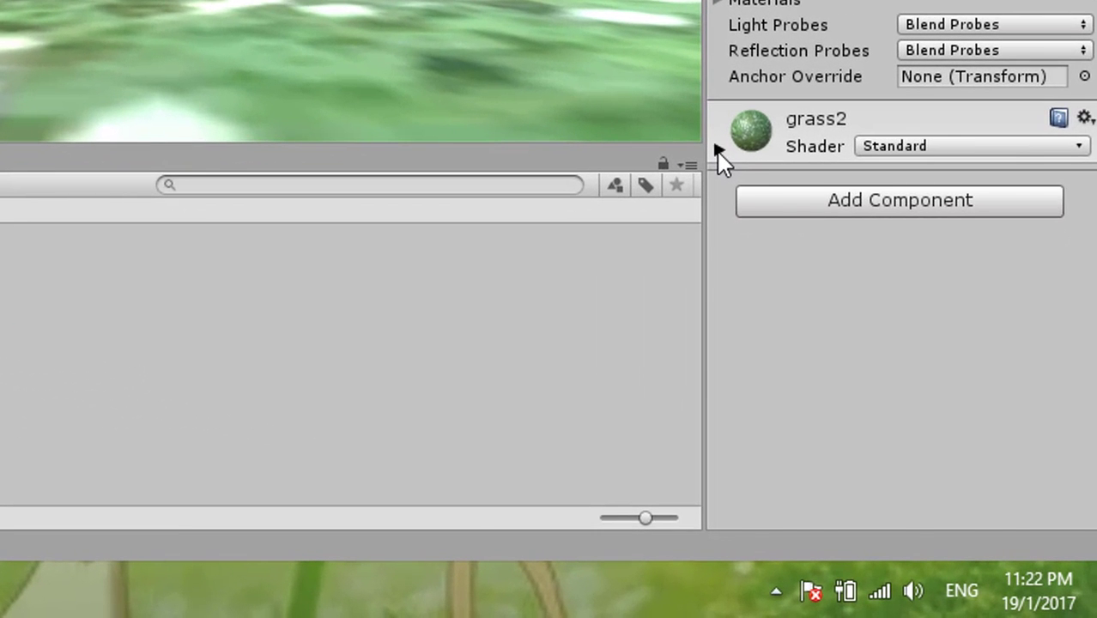
{"action": "left_click", "coordinate": [717, 149]}
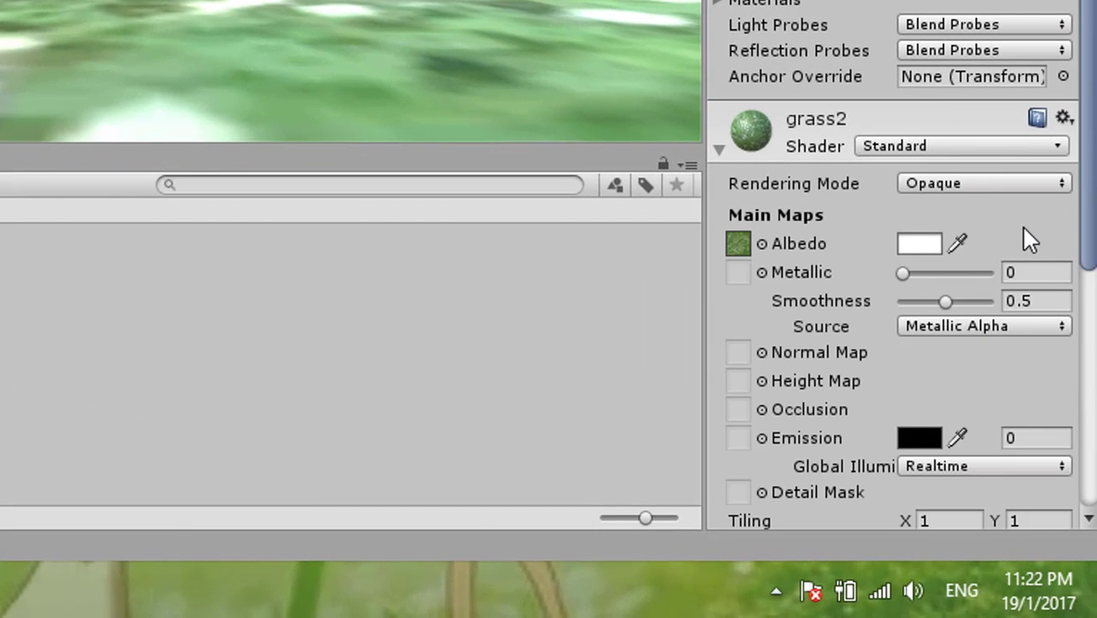
{"action": "scroll", "coordinate": [1022, 228], "scroll_direction": "down", "scroll_amount": 5}
{"action": "scroll", "coordinate": [1021, 227], "scroll_direction": "down", "scroll_amount": 5}
{"action": "scroll", "coordinate": [1022, 227], "scroll_direction": "up", "scroll_amount": 5}
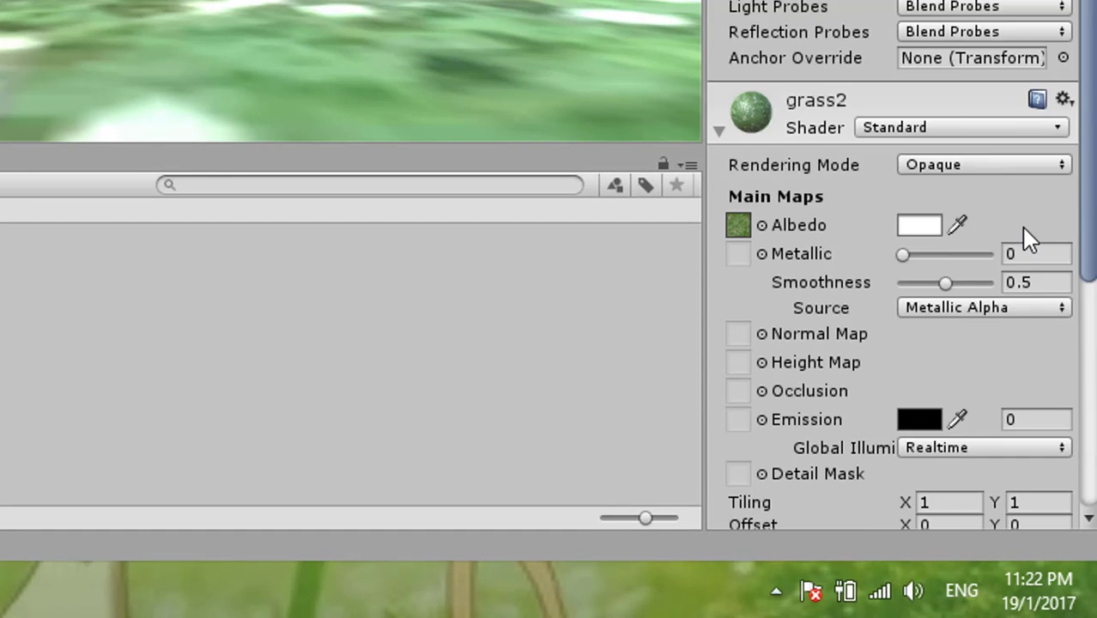
{"action": "left_click", "coordinate": [914, 127]}
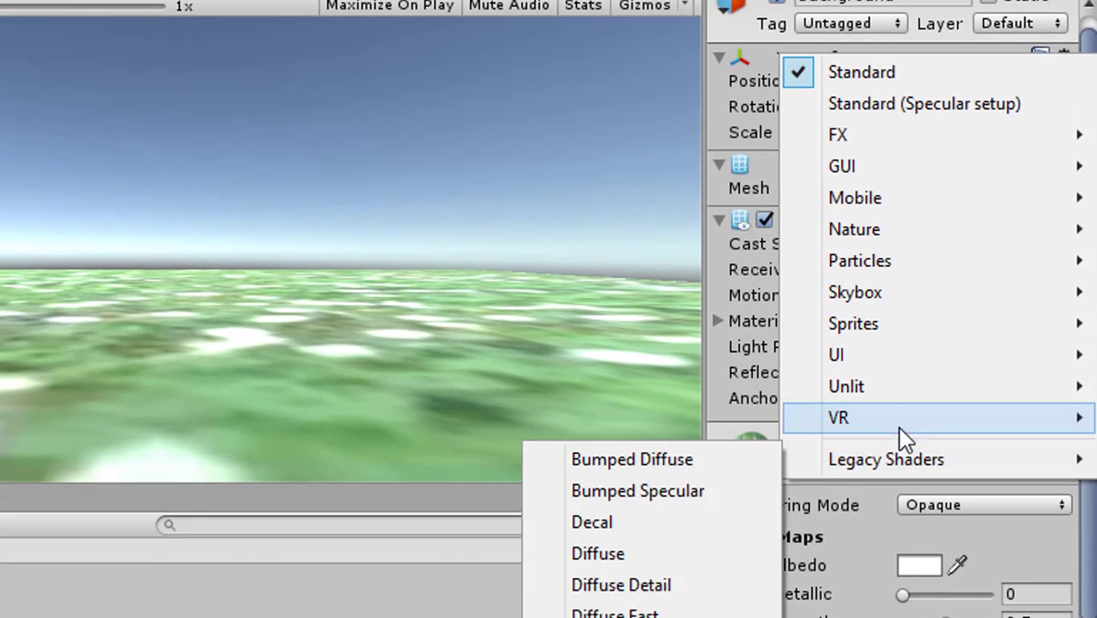
{"action": "left_click", "coordinate": [772, 476]}
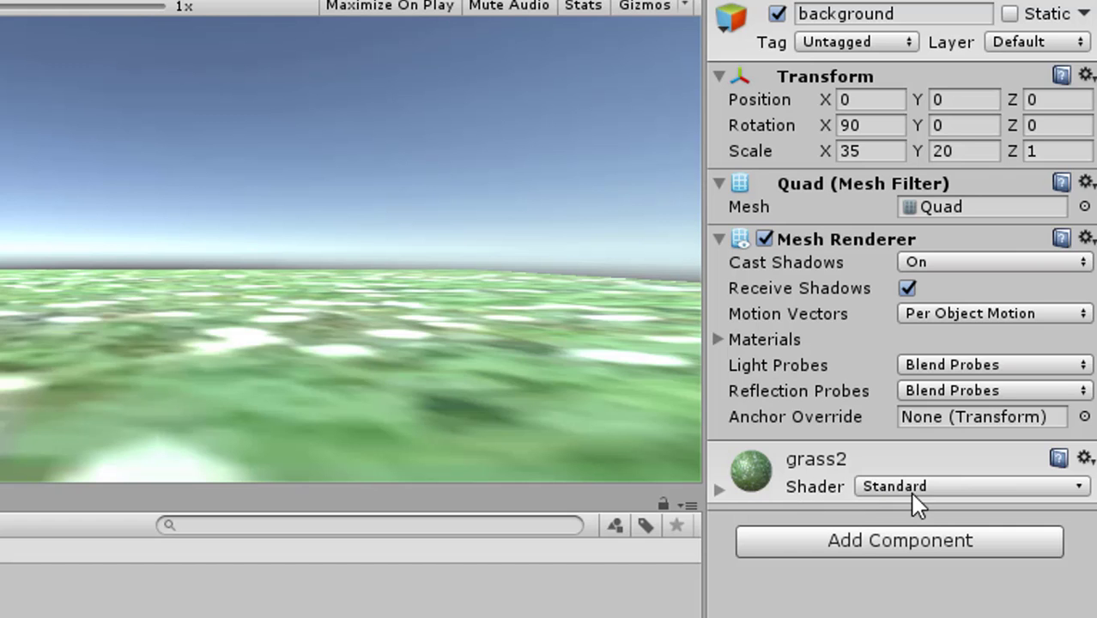
{"action": "left_click", "coordinate": [912, 493]}
{"action": "mouse_move", "coordinate": [886, 410]}
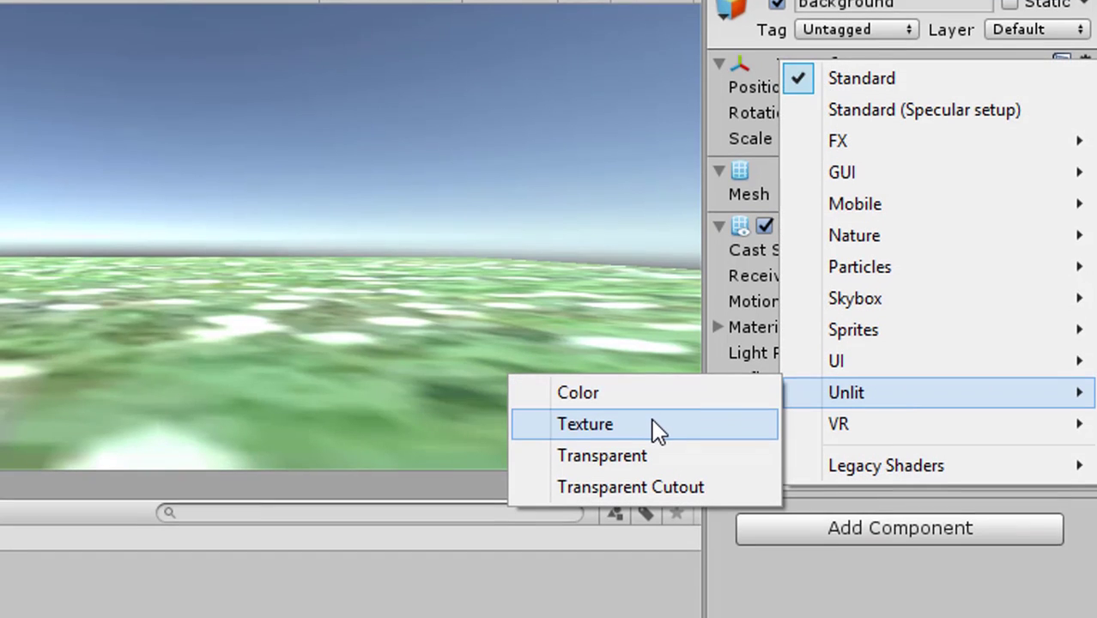
{"action": "left_click", "coordinate": [657, 436]}
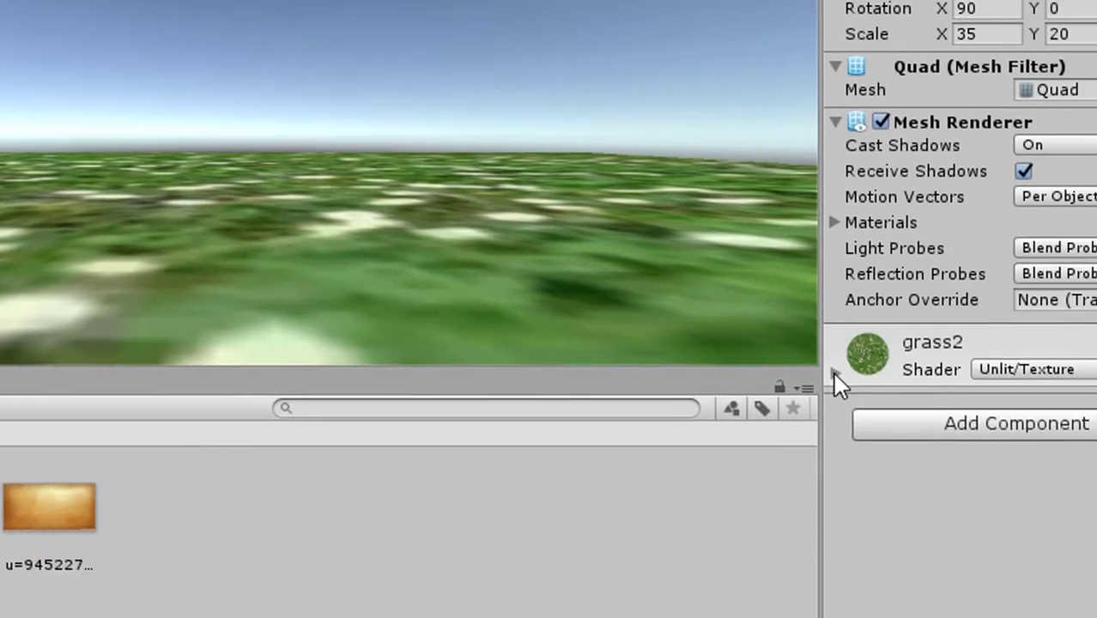
{"action": "left_click", "coordinate": [767, 298]}
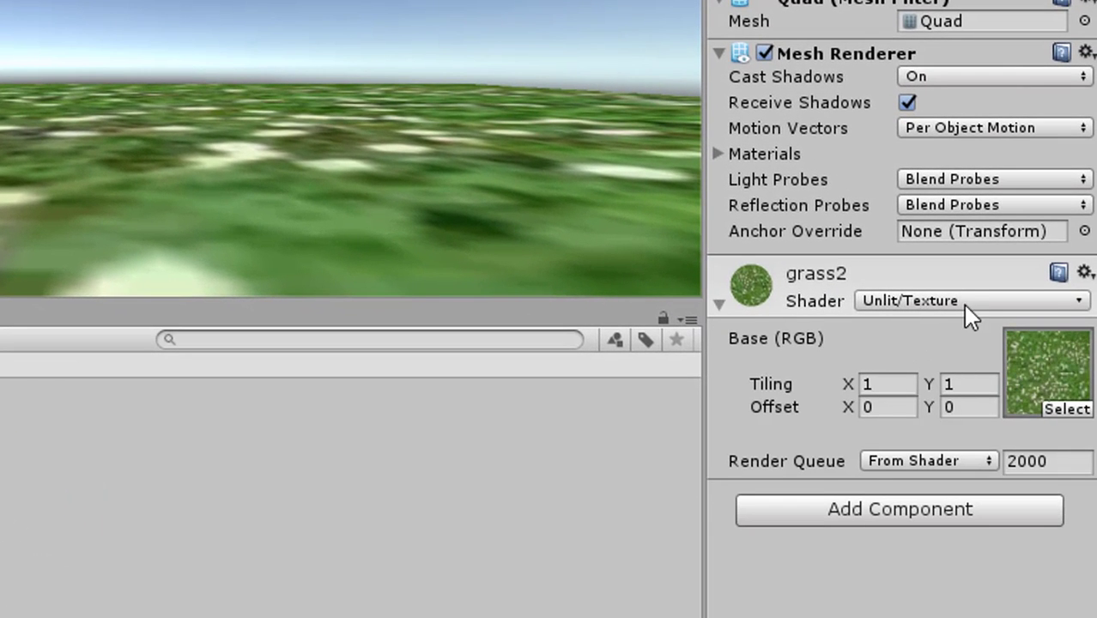
Step: Set the grass2 material's Tiling X and Tiling Y both to 20
{"action": "left_click", "coordinate": [903, 386]}
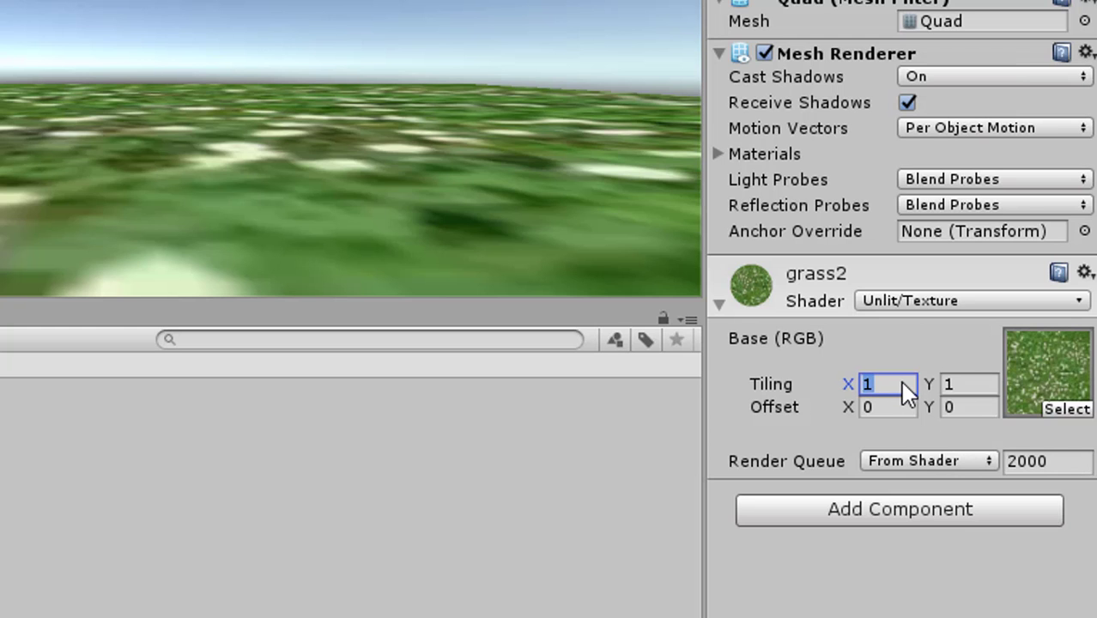
{"action": "type", "text": "20"}
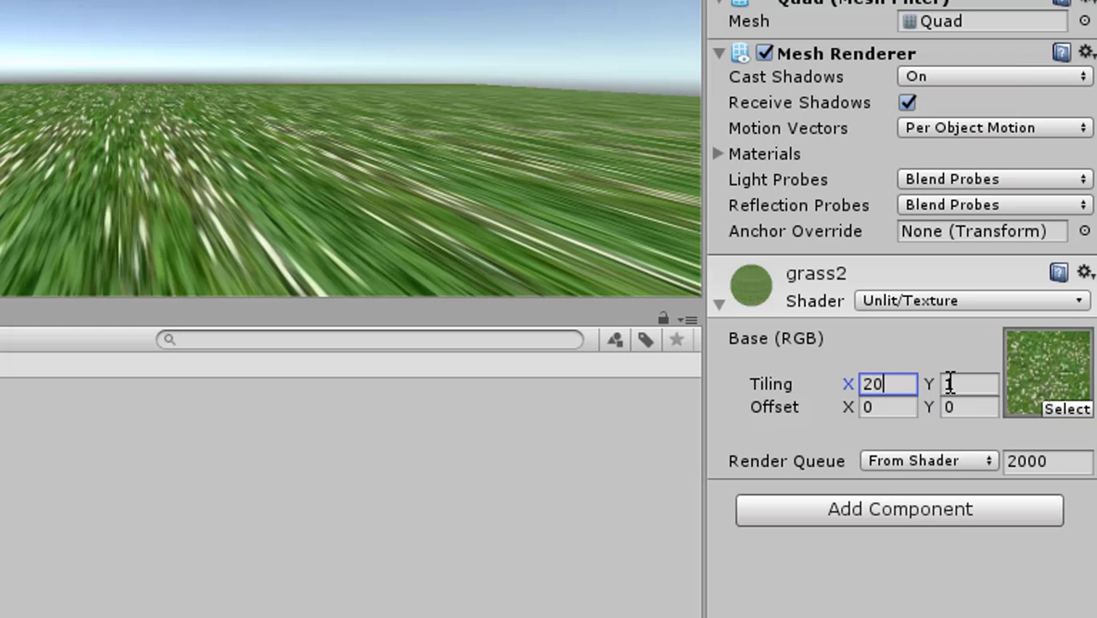
{"action": "left_click", "coordinate": [976, 379]}
{"action": "type", "text": "2"}
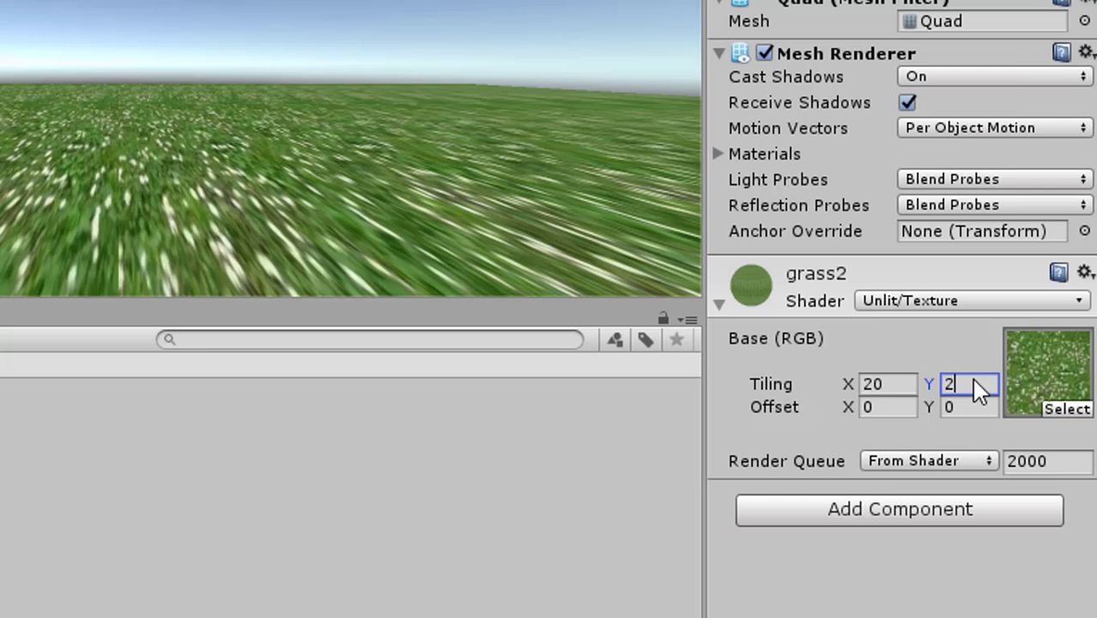
{"action": "type", "text": "0"}
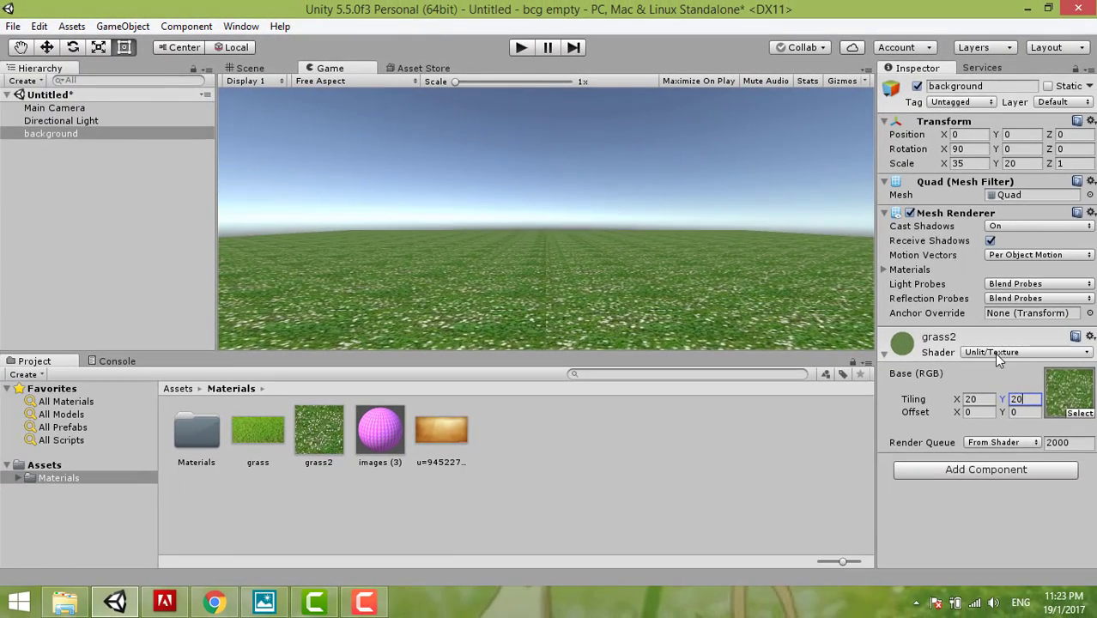
{"action": "left_click", "coordinate": [993, 352]}
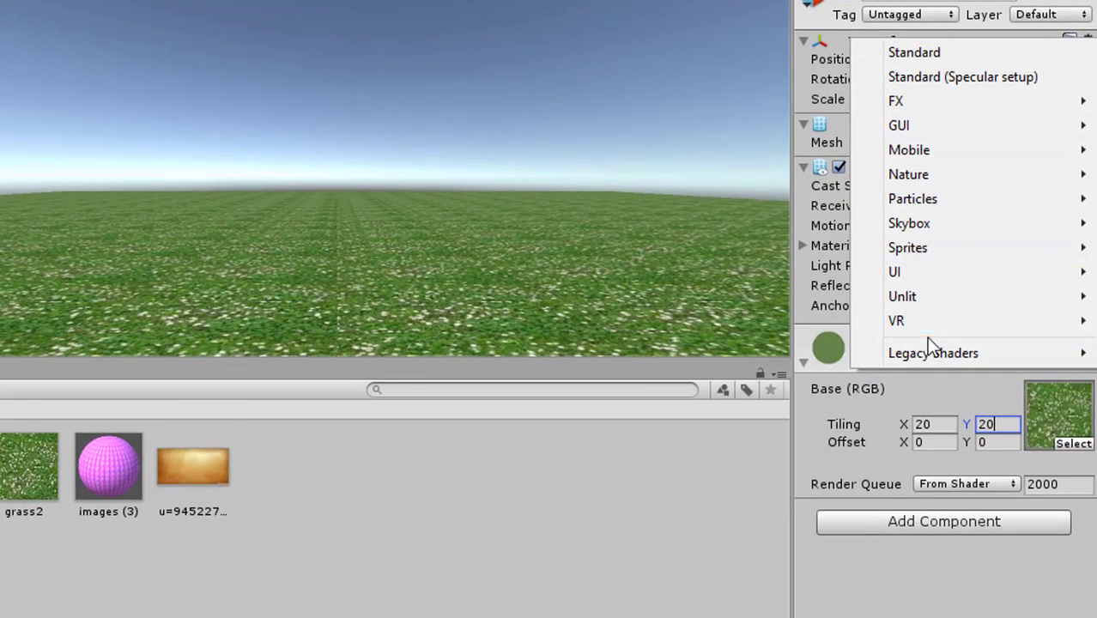
{"action": "left_click", "coordinate": [671, 459]}
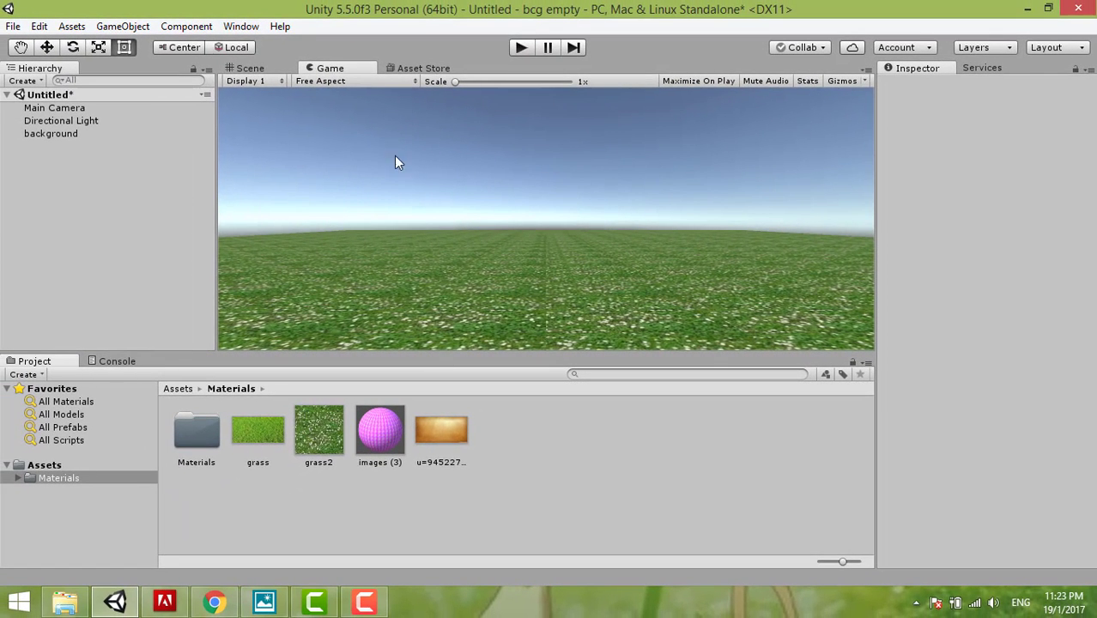
{"action": "left_click", "coordinate": [253, 70]}
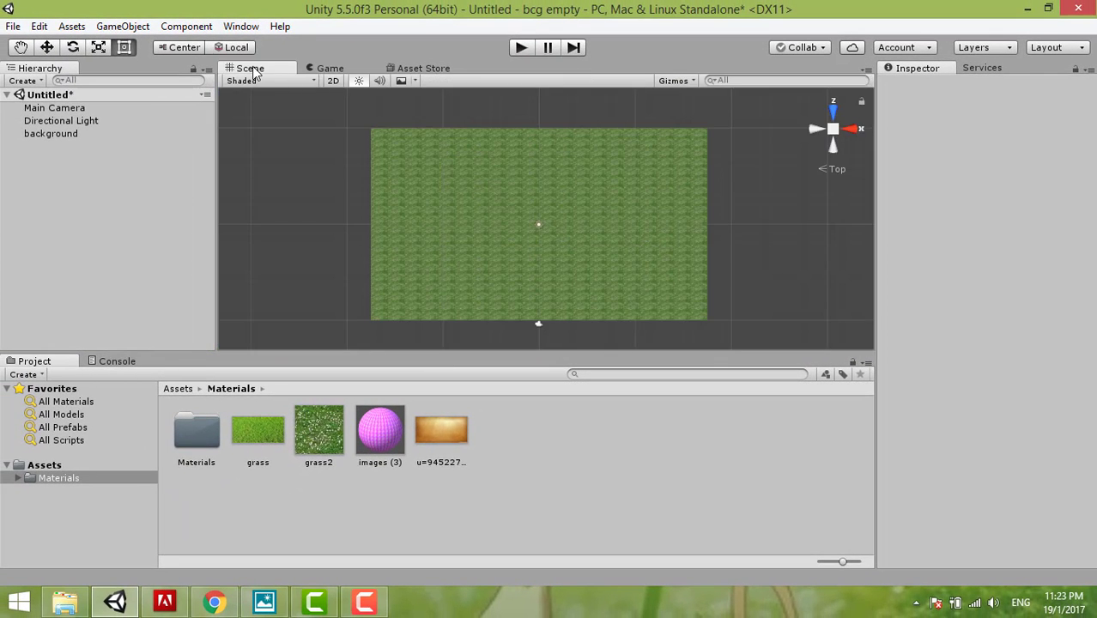
{"action": "left_click", "coordinate": [329, 72]}
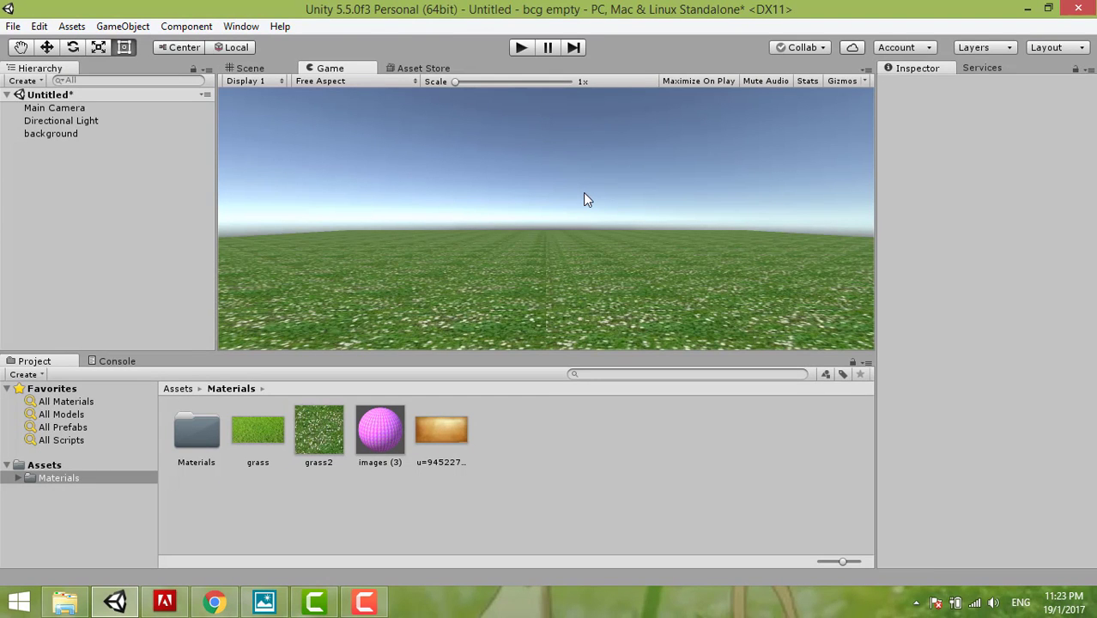